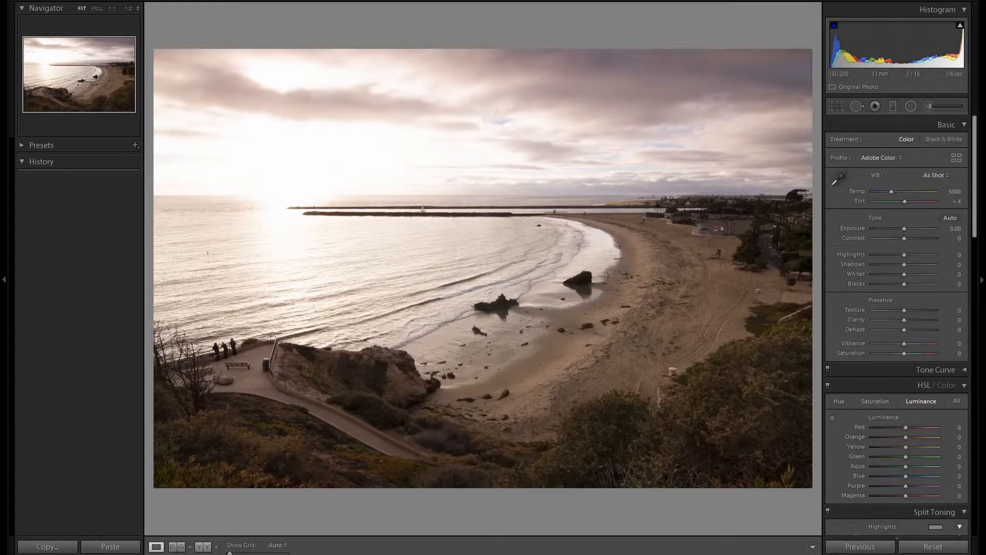
Constrain the crop in the transform settings and level the sea horizon with a rotation of +0.1.
scroll(896, 401, down, 15)
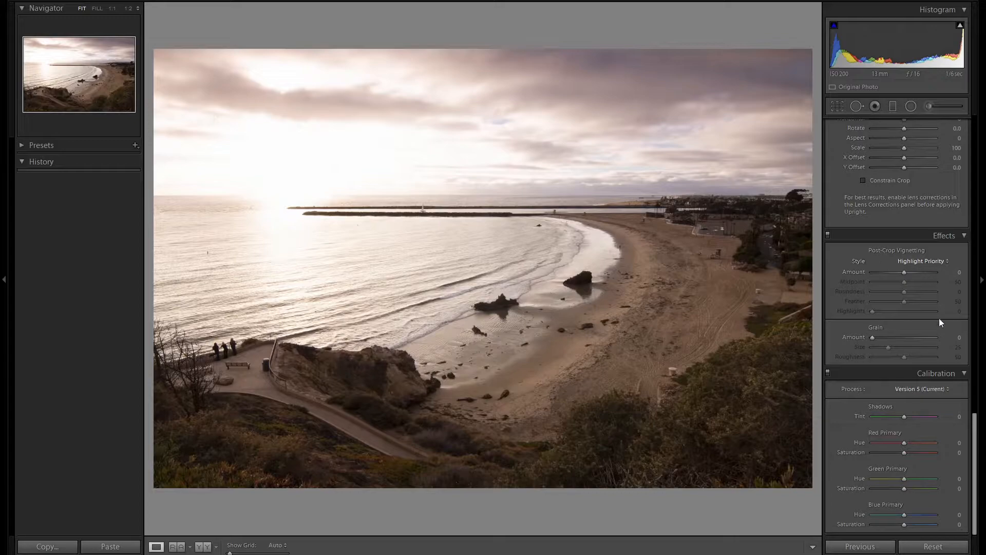
scroll(942, 342, up, 4)
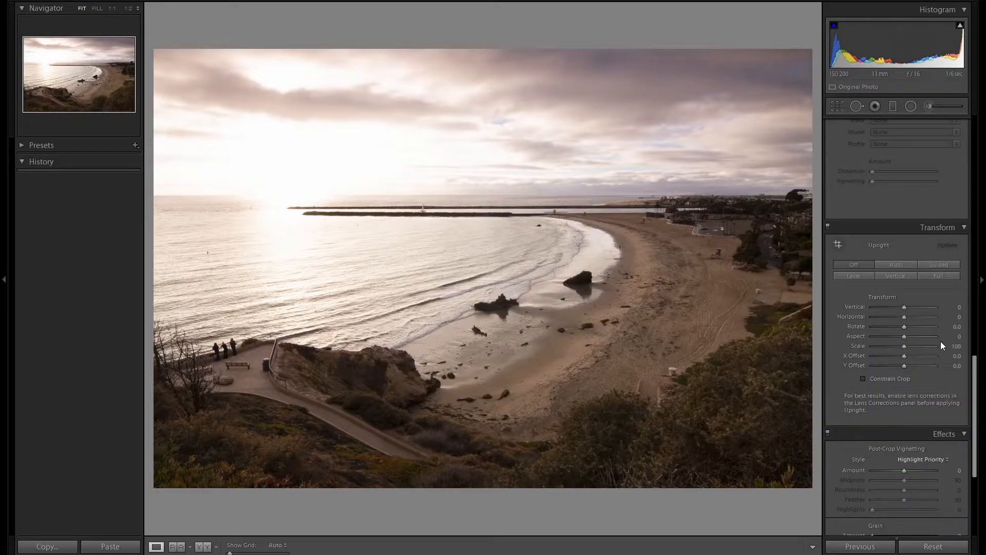
click(905, 374)
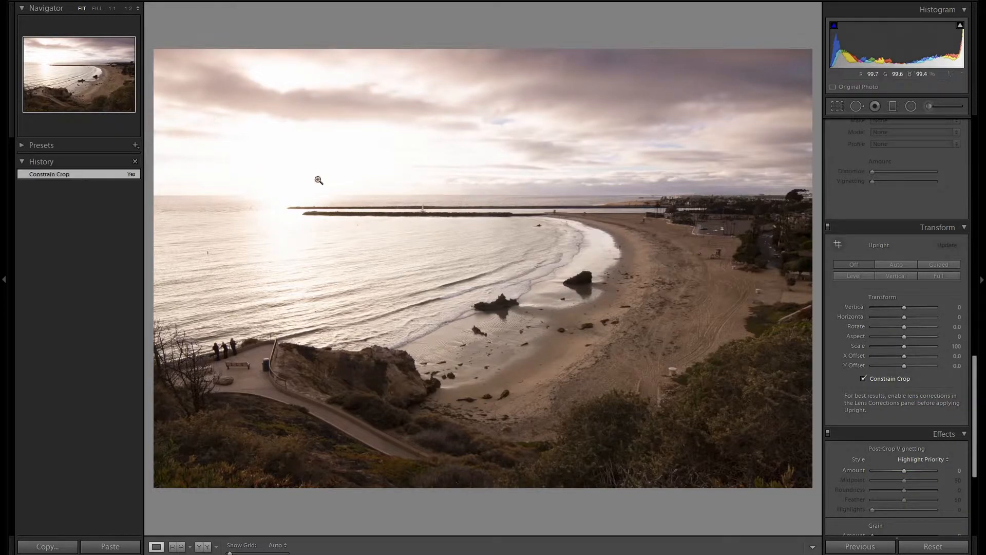
click(416, 197)
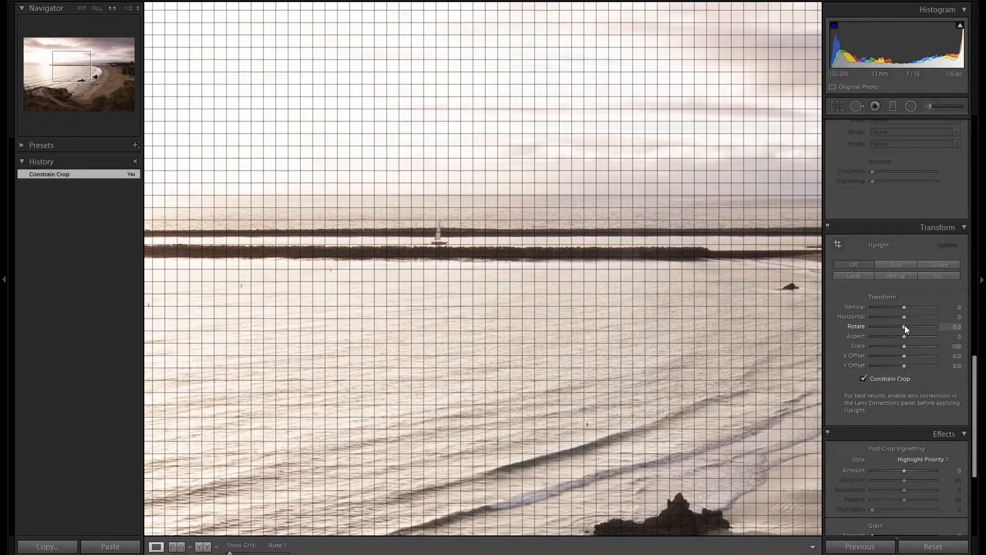
key(Up)
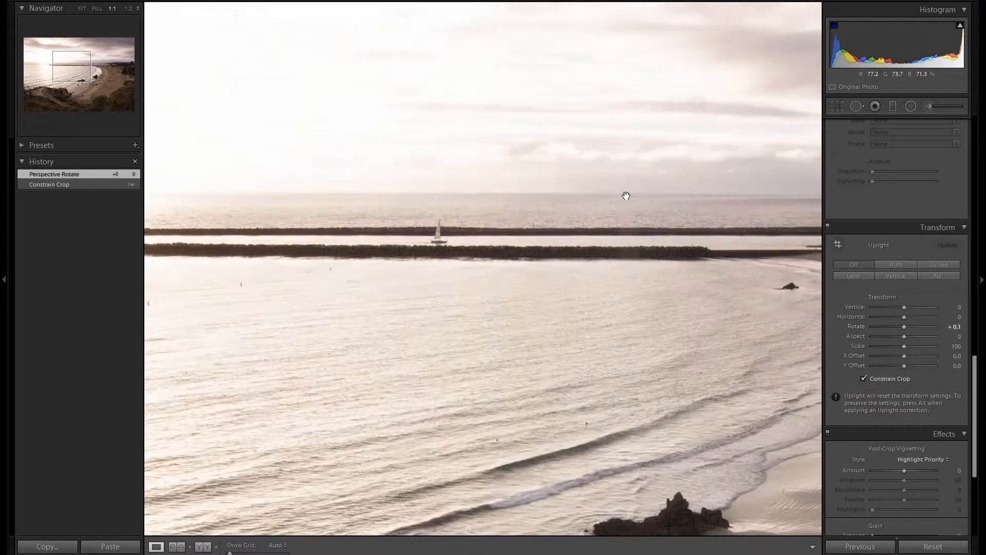
click(626, 196)
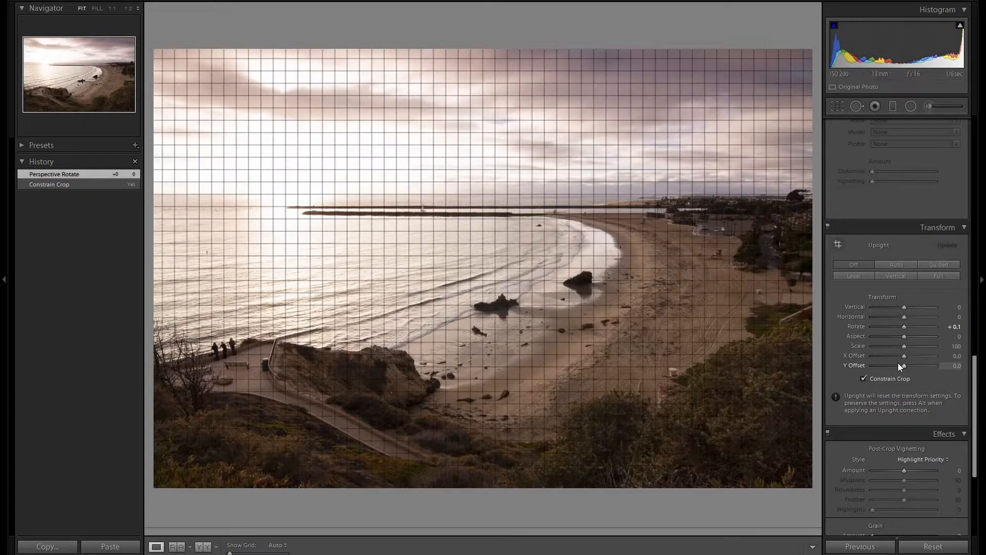
Turn on chromatic aberration removal and the lens profile corrections for the photo.
scroll(897, 363, up, 4)
click(912, 271)
click(890, 279)
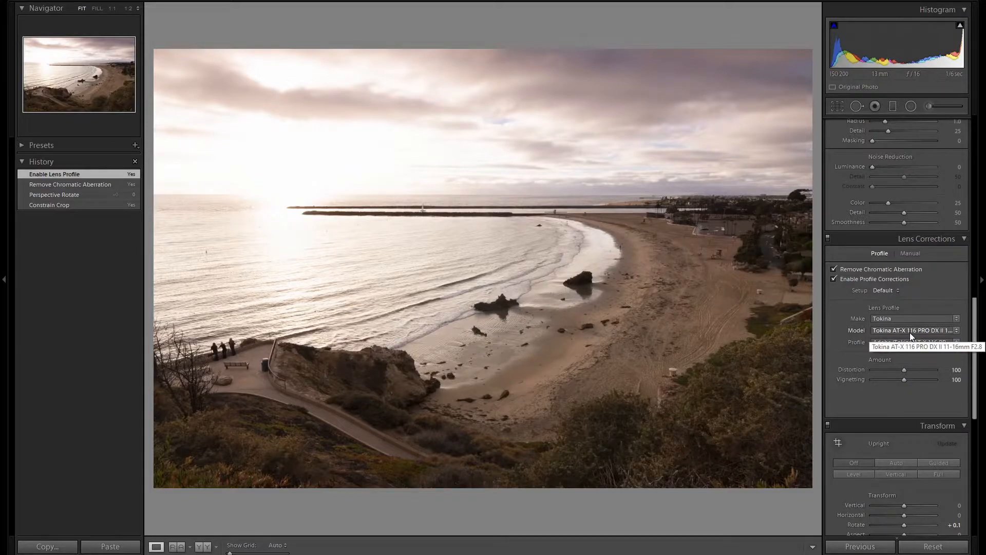
Sharpen the photo with an amount of 100 and edge masking of 60.
scroll(942, 314, up, 5)
click(947, 310)
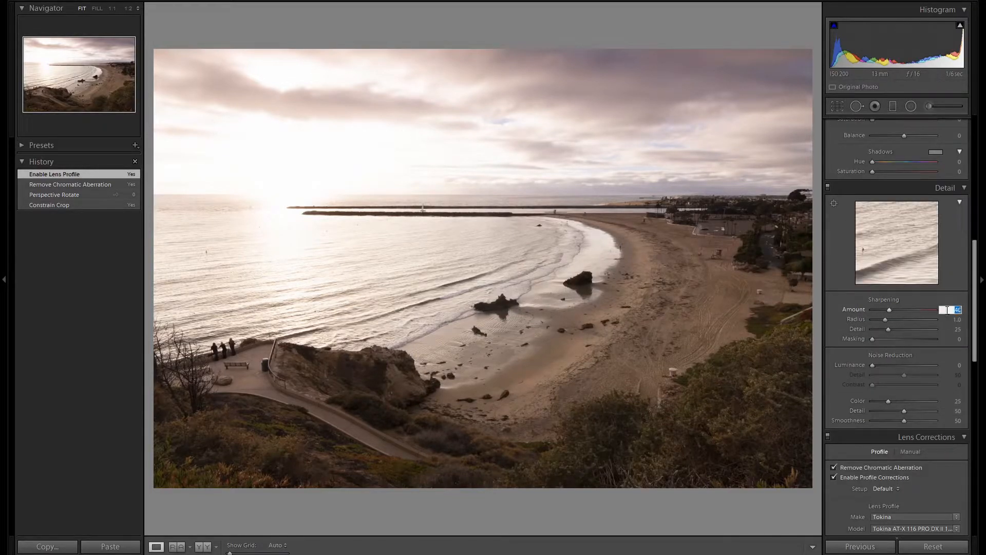
text(100)
key(Return)
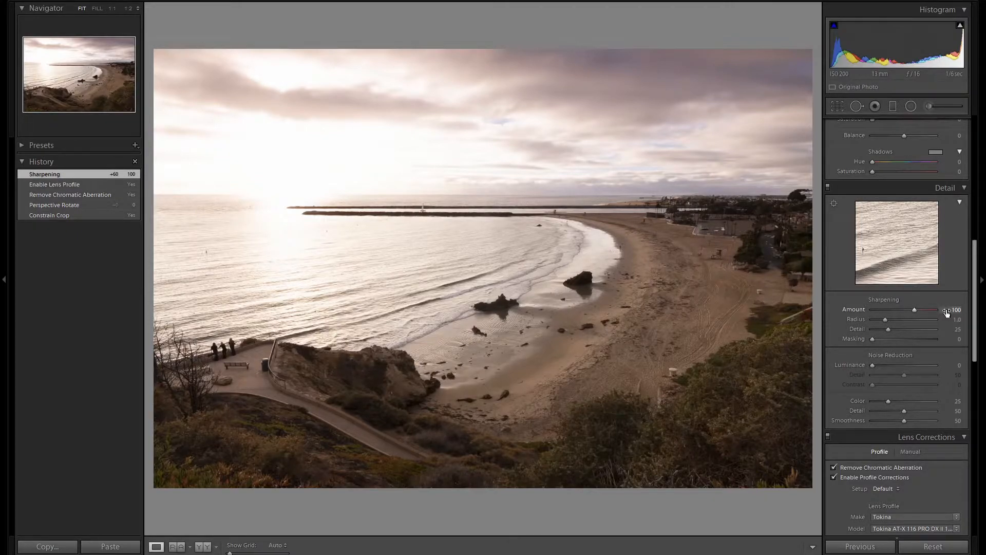
alt+click(873, 340)
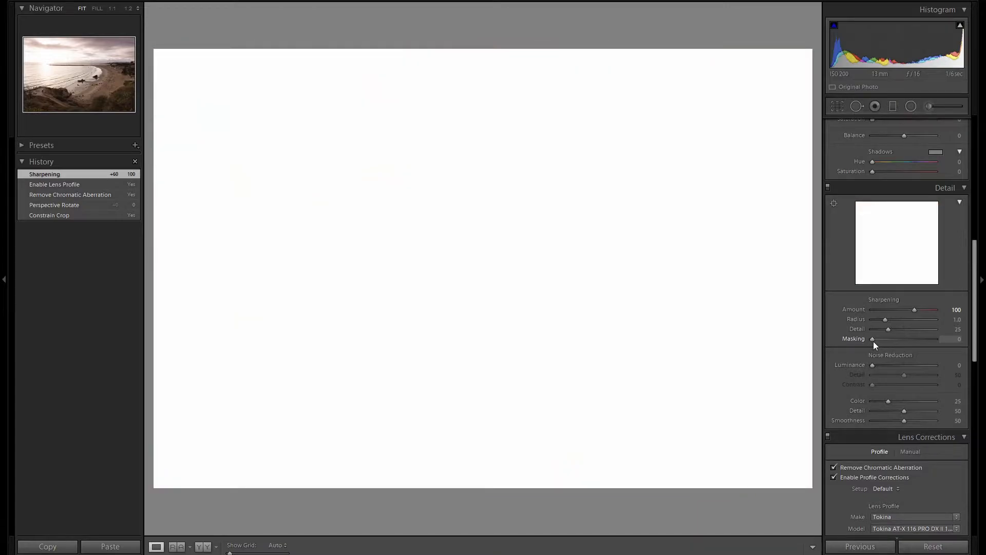
drag(873, 341, 912, 341)
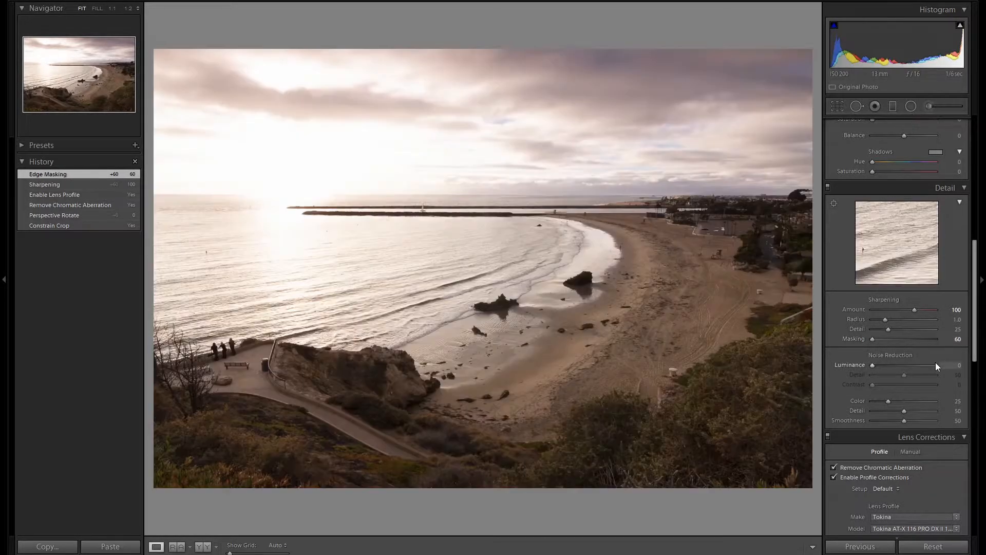
Cool the photo's white balance to a temperature of 4000.
scroll(935, 364, up, 5)
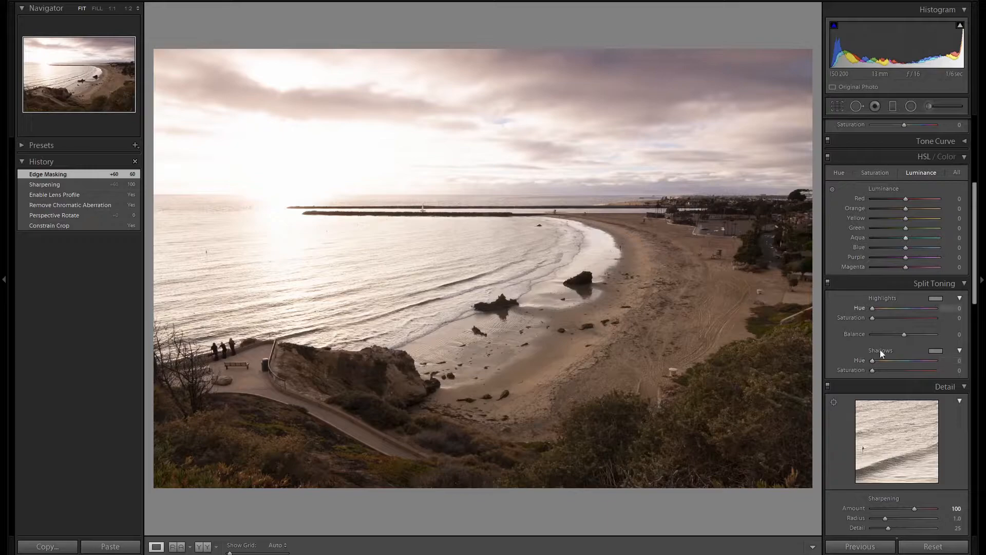
scroll(950, 340, up, 5)
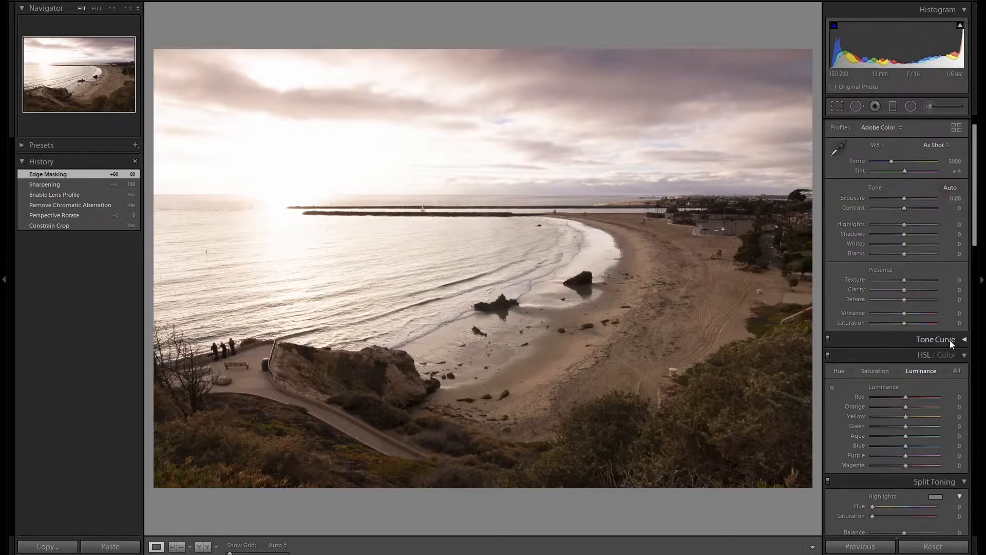
scroll(950, 340, up, 1)
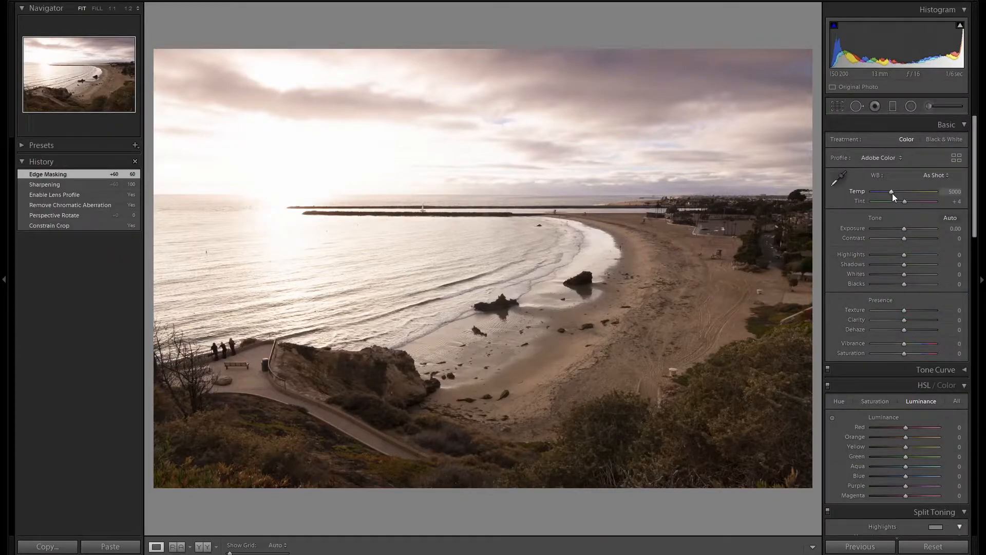
scroll(893, 193, down, 10)
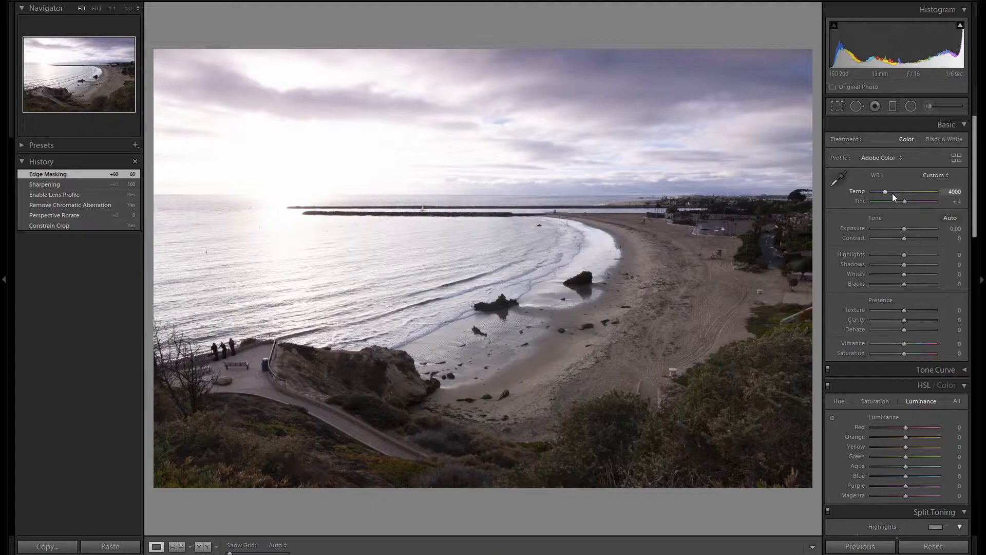
Set the photo's highlights to -100, shadows to +100 and exposure to -0.50.
drag(904, 254, 941, 270)
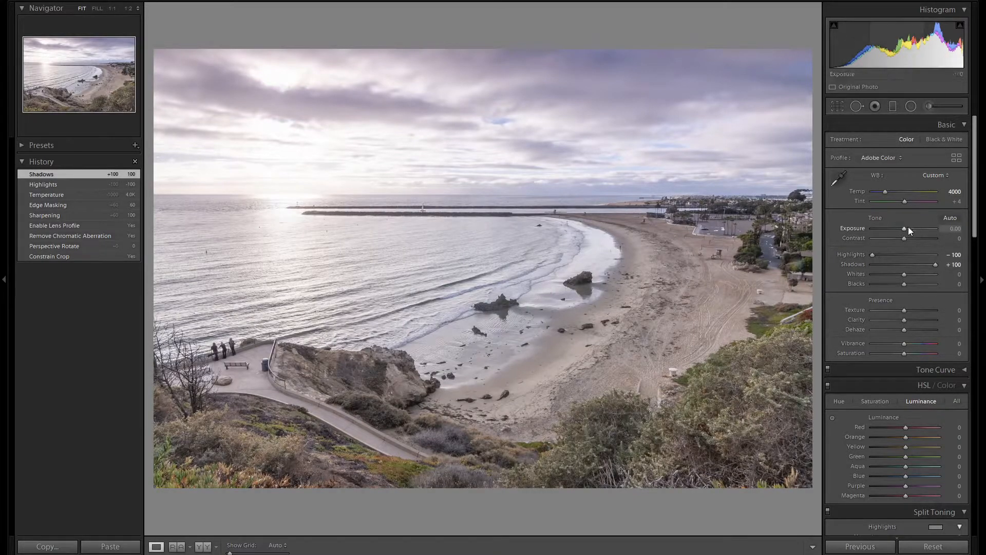
key(Down)
key(Down)
key(Down)
key(Down)
key(Down)
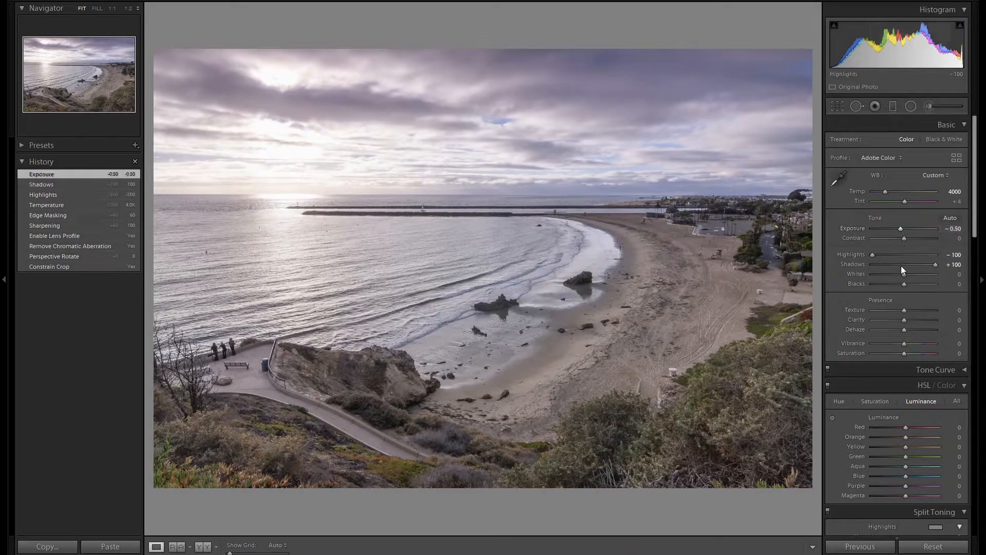
Set the photo's whites to +15 and blacks to -15.
key(Up)
key(Up)
key(Up)
key(Up)
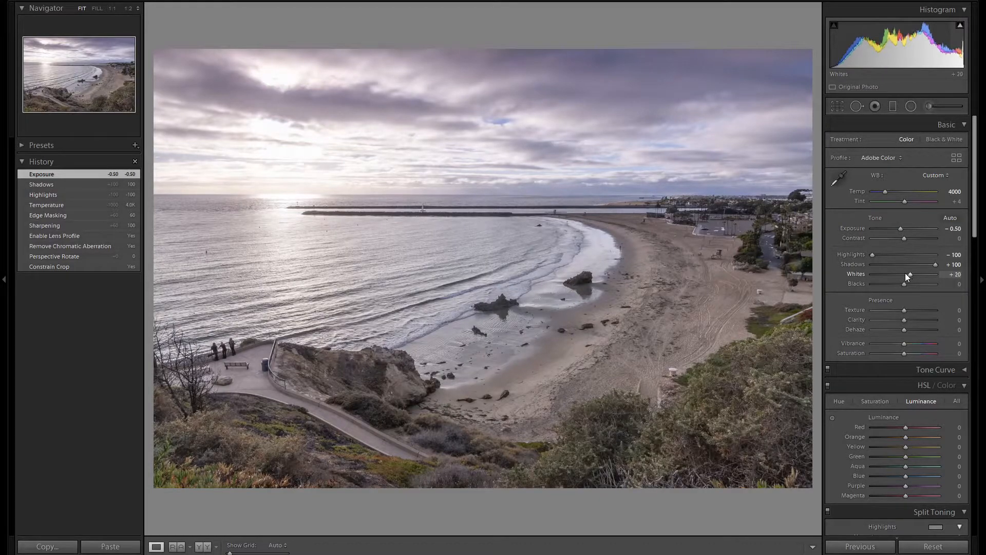
key(Down)
key(Down)
key(Down)
key(Down)
key(Down)
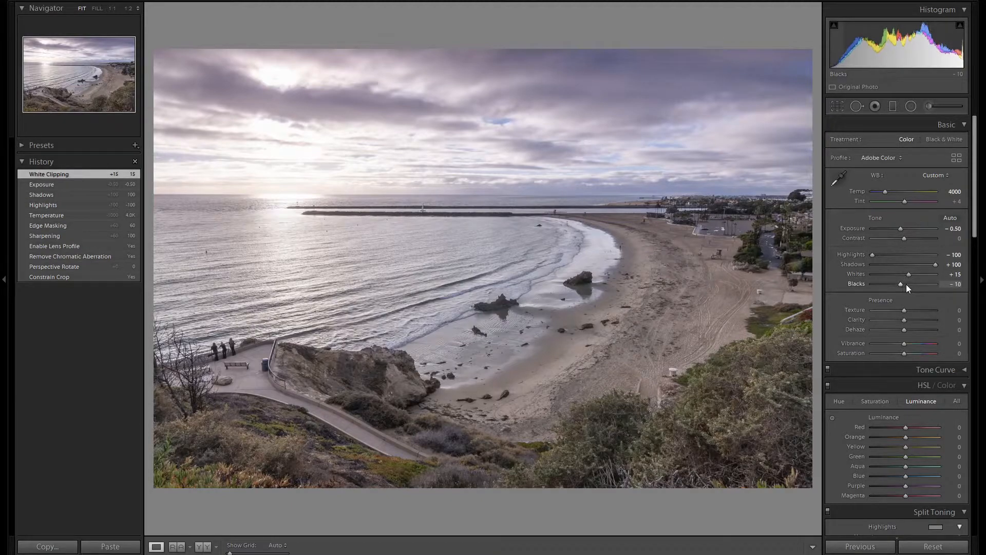
key(Up)
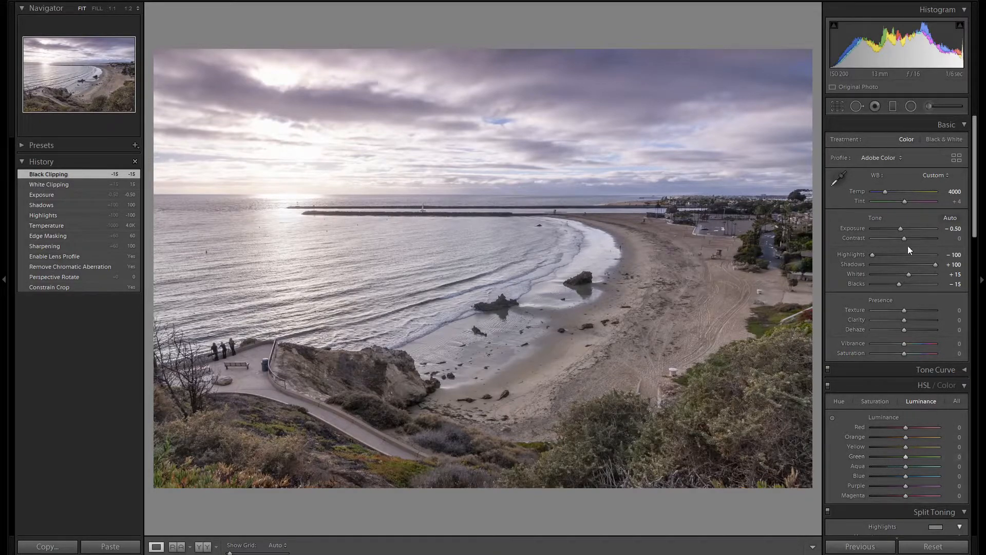
Add a narrow graduated filter at the horizon covering the sky, with temperature -14 and tint -24.
click(892, 111)
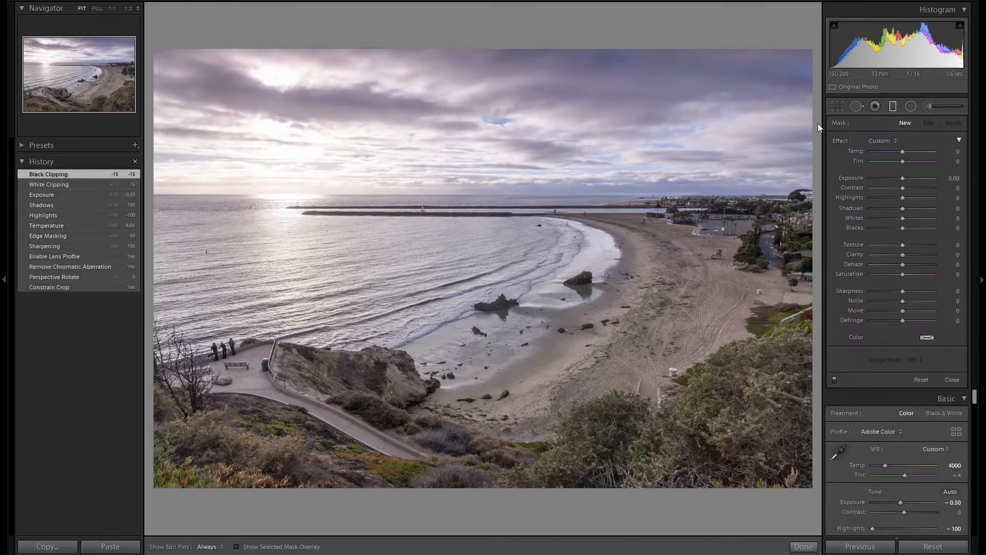
drag(488, 188, 488, 203)
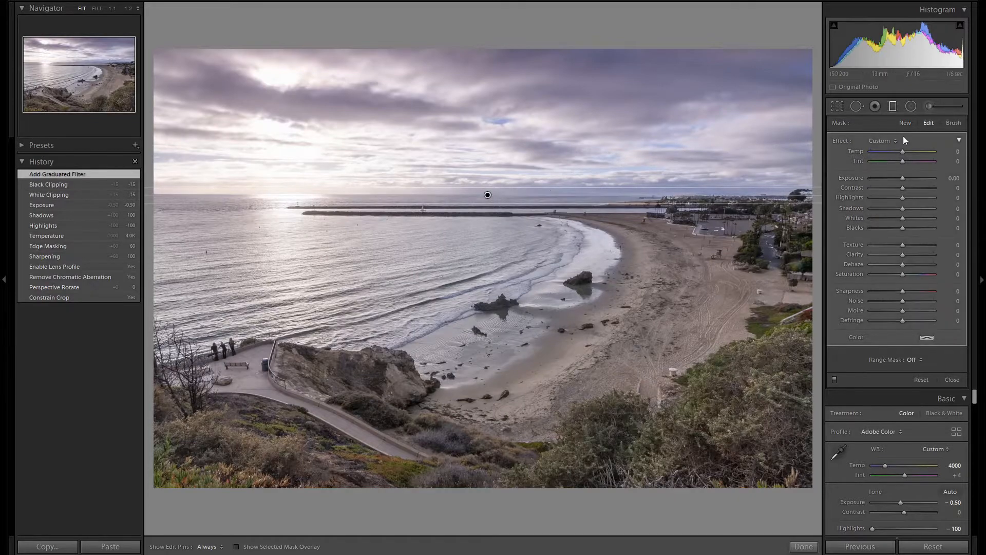
scroll(903, 153, down, 5)
scroll(903, 153, down, 2)
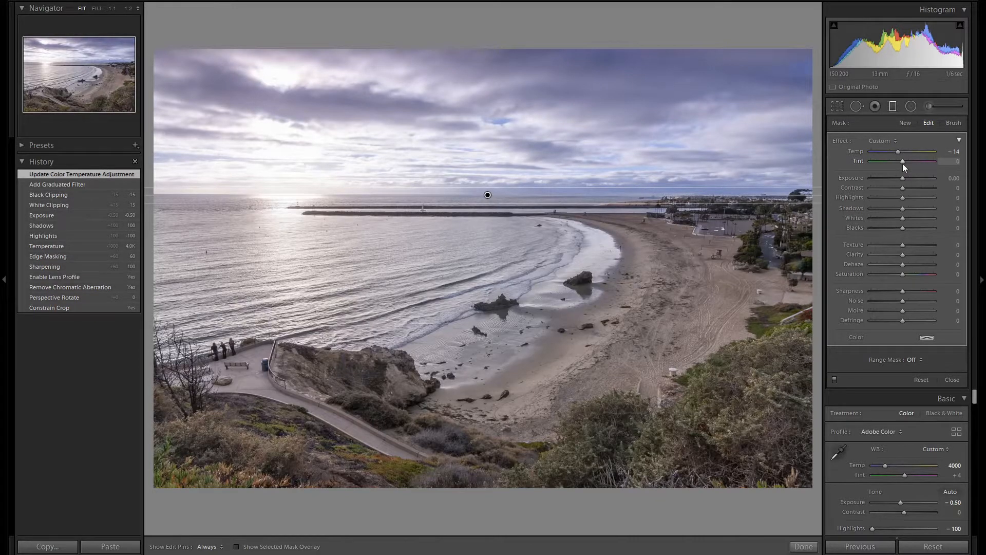
scroll(903, 164, down, 7)
scroll(902, 164, down, 4)
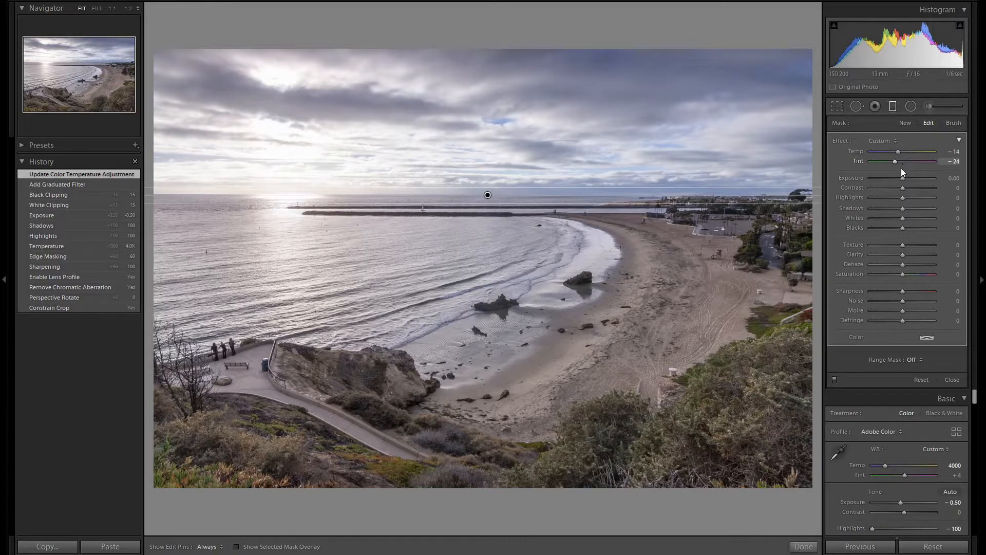
Set the sky filter's exposure to -0.30 and saturation to 30, and finish the graduated filter.
scroll(902, 180, down, 6)
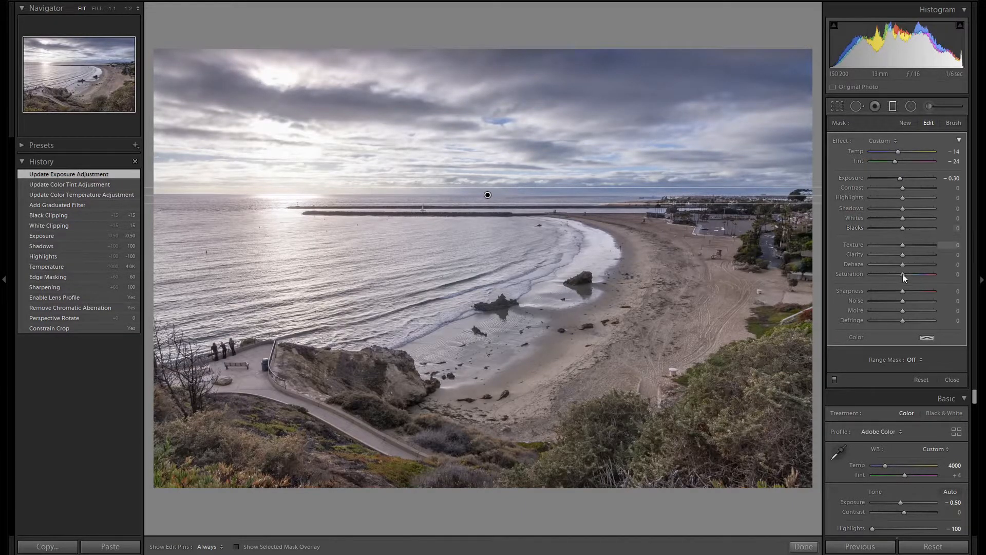
scroll(910, 275, up, 5)
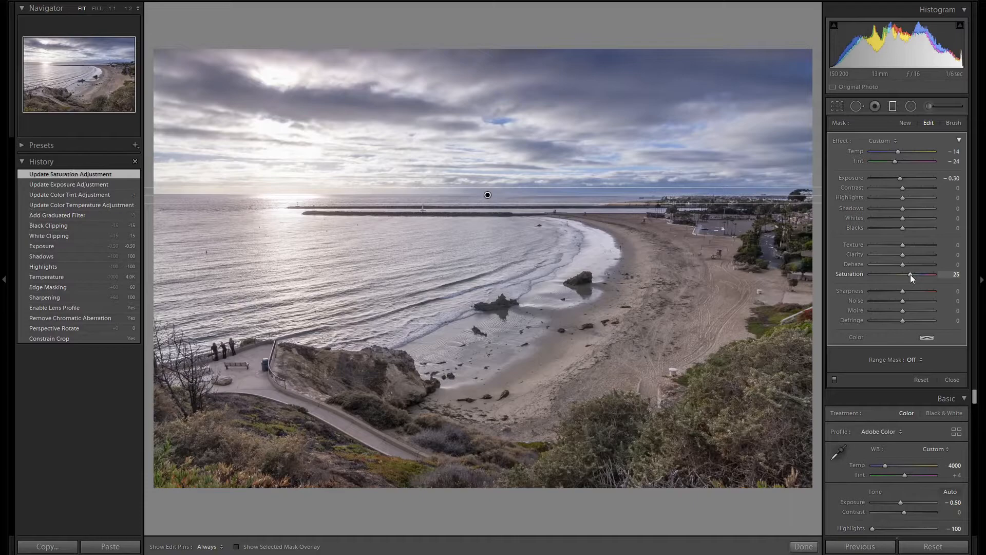
scroll(910, 274, up, 2)
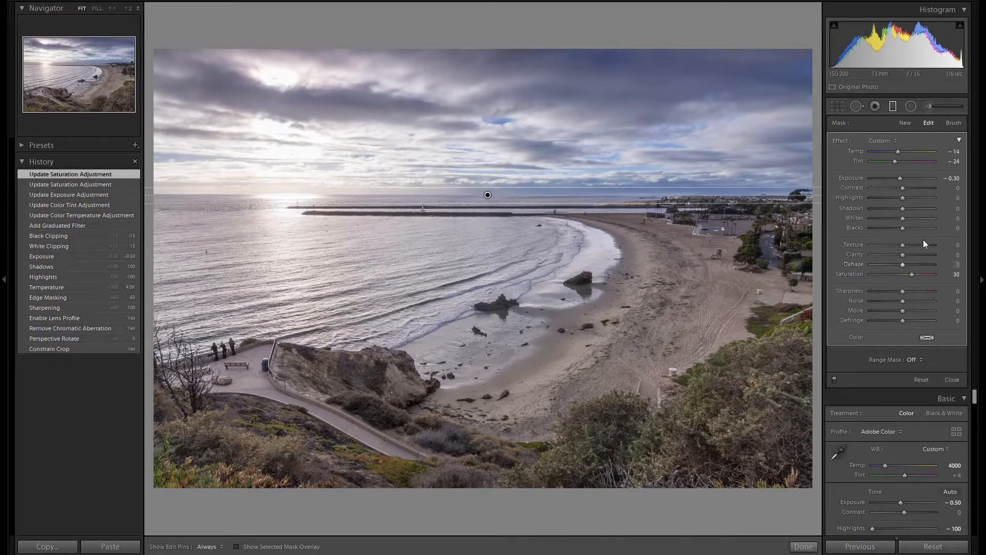
click(896, 108)
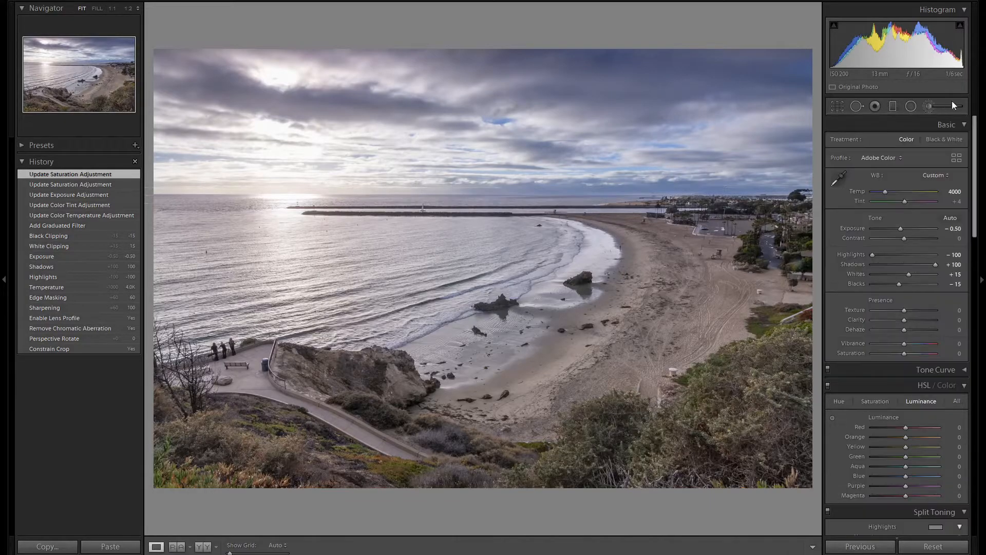
Paint the foreground vegetation with a size 16 Auto Mask adjustment brush and darken it with exposure -0.30.
click(930, 106)
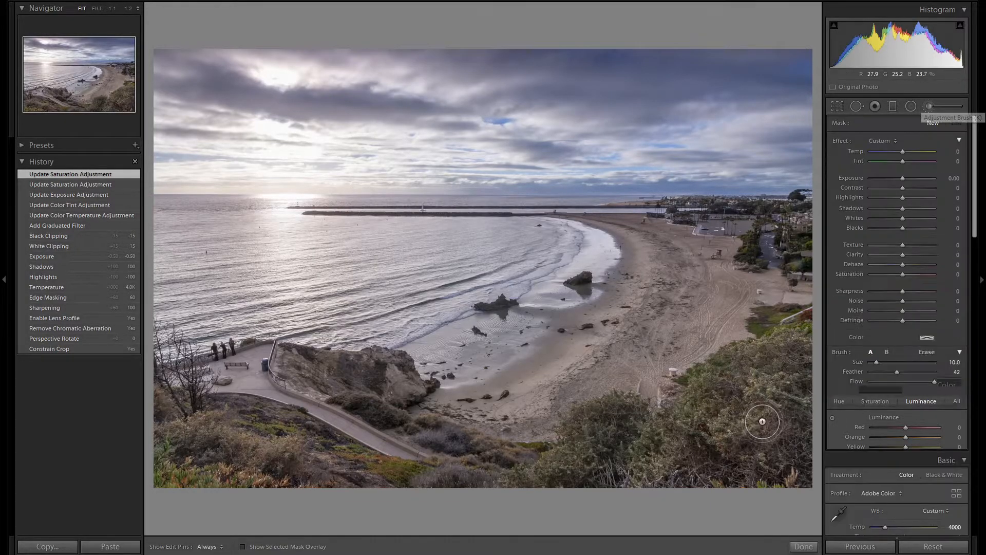
scroll(765, 417, up, 1)
scroll(765, 417, up, 5)
key(o)
key(h)
mouse_move(764, 413)
mouse_down()
mouse_move(726, 418)
mouse_move(801, 334)
mouse_move(809, 360)
mouse_up()
mouse_move(807, 449)
mouse_down()
mouse_move(676, 493)
mouse_move(619, 422)
mouse_move(575, 472)
mouse_move(596, 435)
mouse_move(697, 430)
mouse_move(701, 392)
mouse_move(746, 391)
mouse_move(762, 419)
mouse_move(796, 361)
mouse_move(729, 379)
mouse_move(799, 357)
mouse_move(805, 397)
mouse_move(714, 467)
mouse_move(534, 492)
mouse_move(389, 482)
mouse_move(254, 428)
mouse_move(152, 422)
mouse_move(167, 464)
mouse_move(300, 486)
mouse_move(281, 445)
mouse_up()
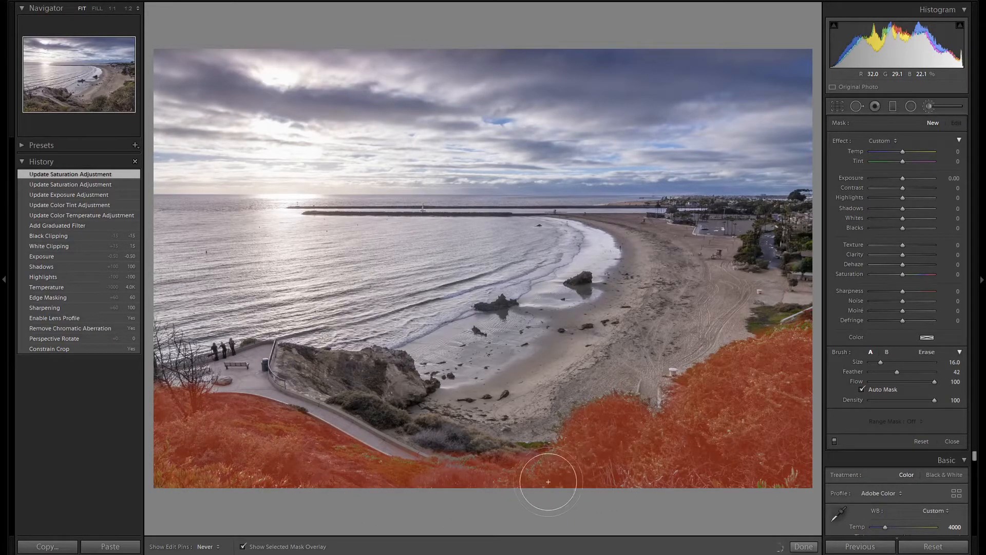
drag(809, 349, 788, 356)
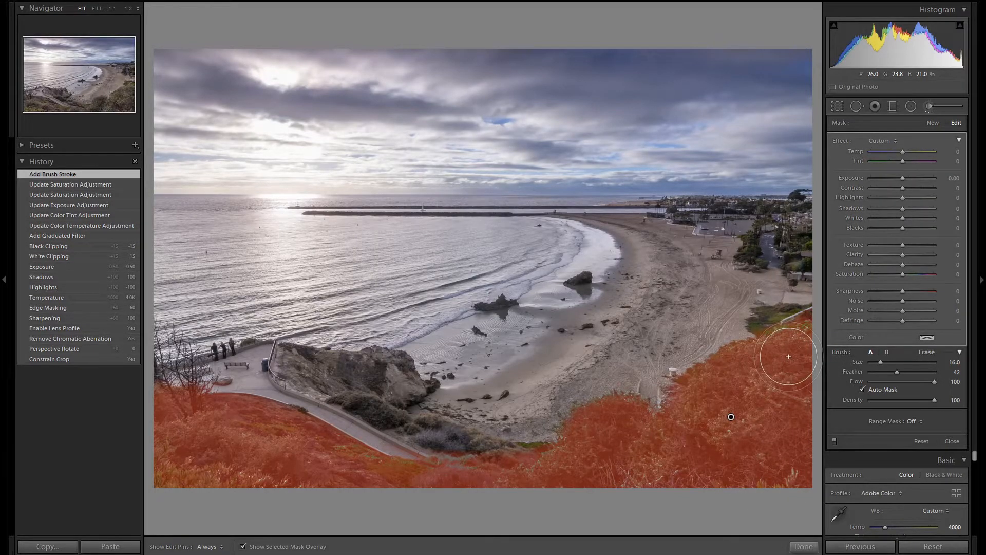
key(o)
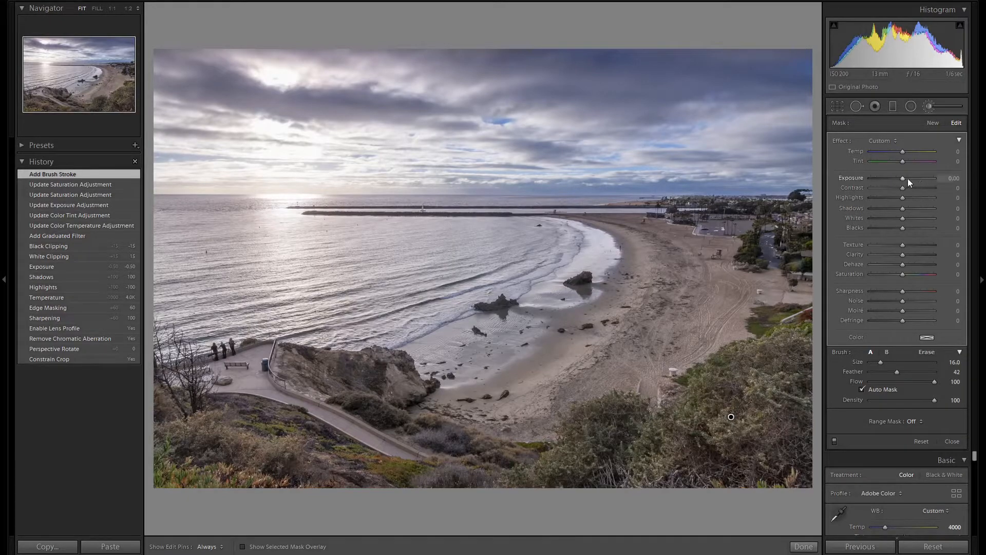
drag(904, 180, 902, 181)
Paint a new brush mask with exposure -0.30 over the viewpoint and footpath, using size 5 with Auto Mask.
click(933, 123)
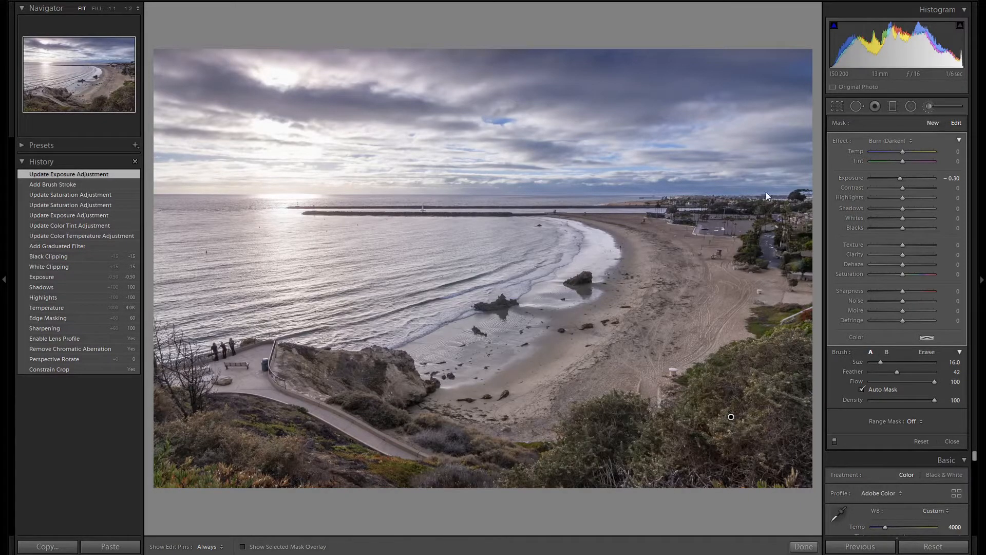
mouse_move(239, 370)
mouse_down()
mouse_move(232, 378)
mouse_move(257, 357)
mouse_move(264, 384)
mouse_up()
key(bracketleft)
key(h)
drag(281, 393, 418, 457)
mouse_move(259, 391)
mouse_down()
mouse_move(225, 389)
mouse_move(214, 362)
mouse_move(271, 346)
mouse_move(229, 377)
mouse_move(244, 374)
mouse_move(270, 343)
mouse_move(202, 368)
mouse_move(212, 389)
mouse_move(239, 372)
mouse_up()
key(h)
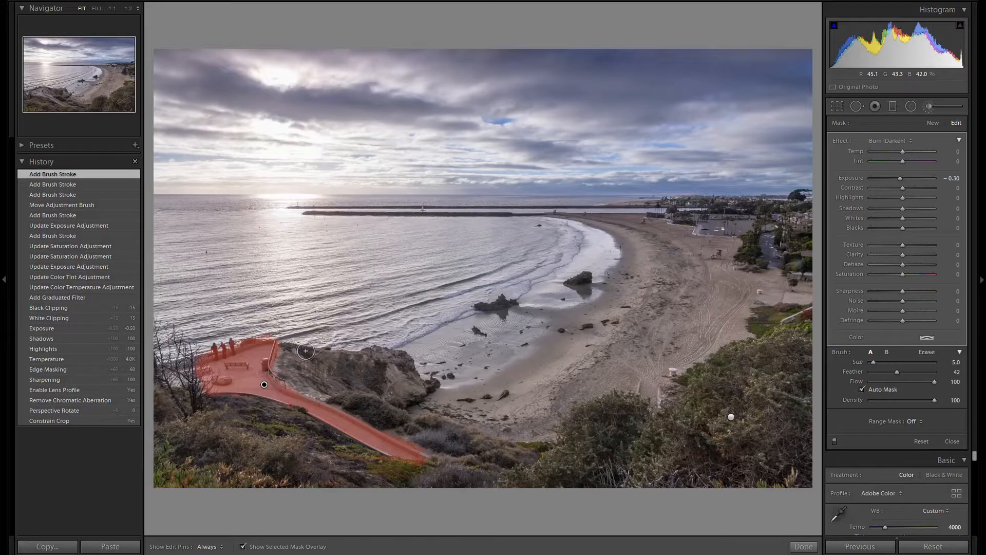
Erase the mask spill along the lower edge of the footpath with a size 2 Auto Mask erase brush.
key(alt)
key(h)
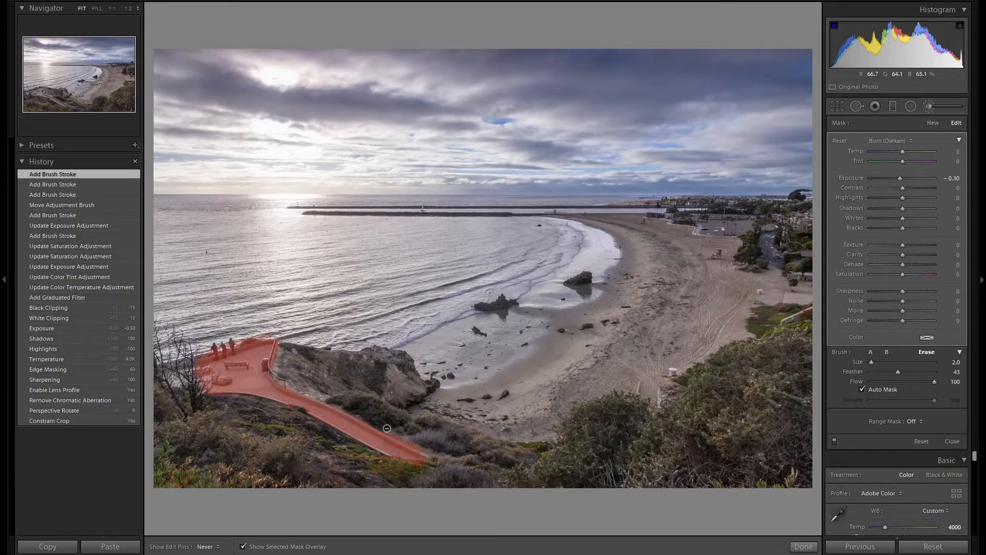
drag(424, 448, 384, 429)
key(h)
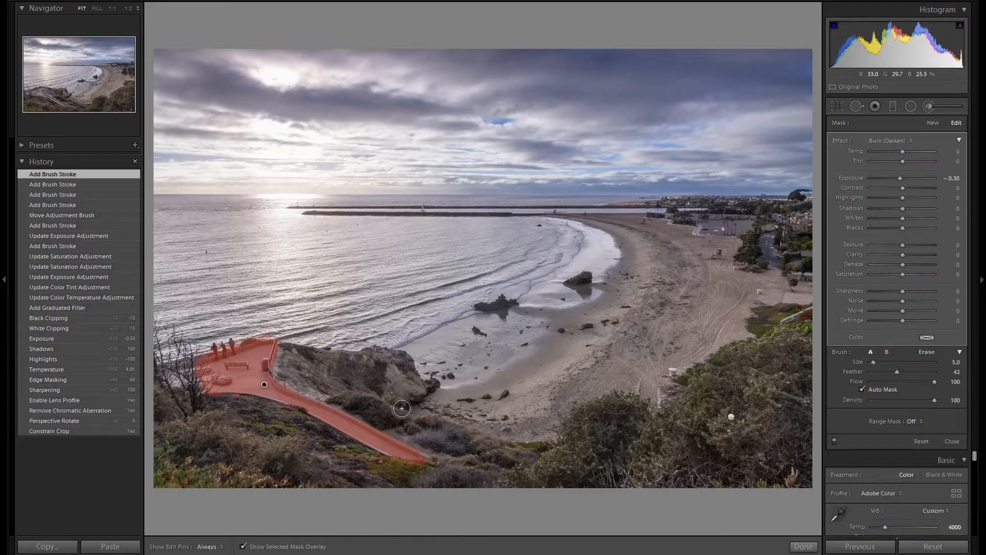
Hide the mask overlay and set the viewpoint and footpath mask's exposure to 0.40.
key(o)
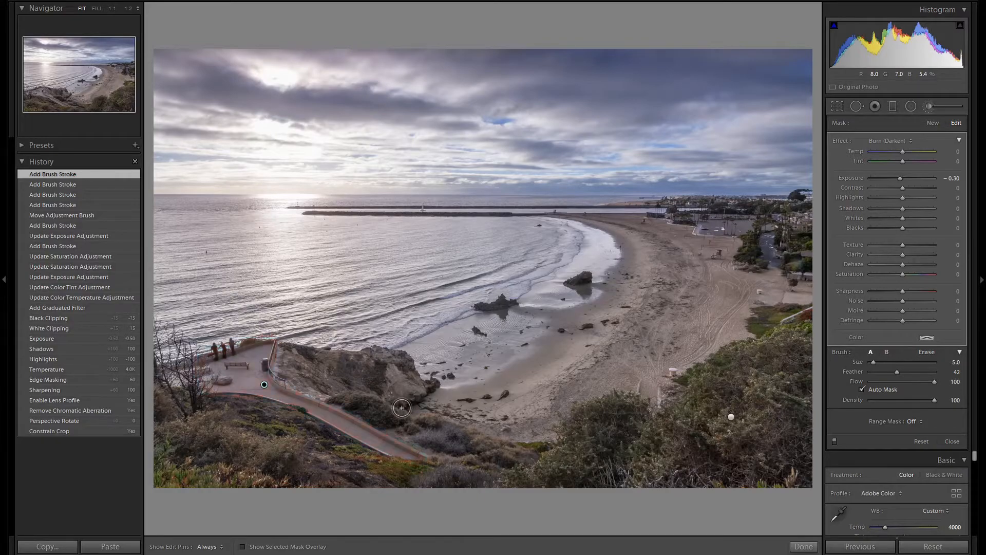
double_click(855, 177)
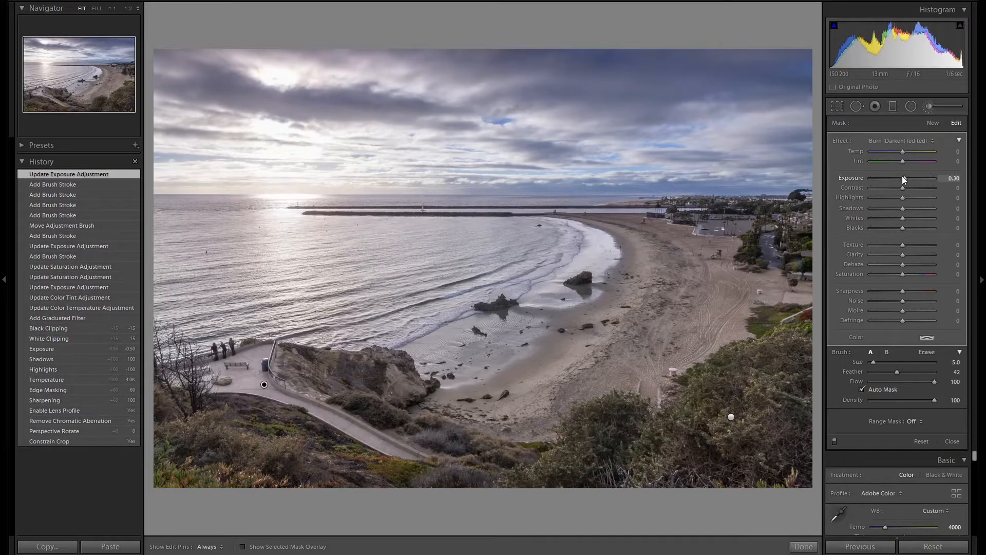
drag(903, 177, 904, 179)
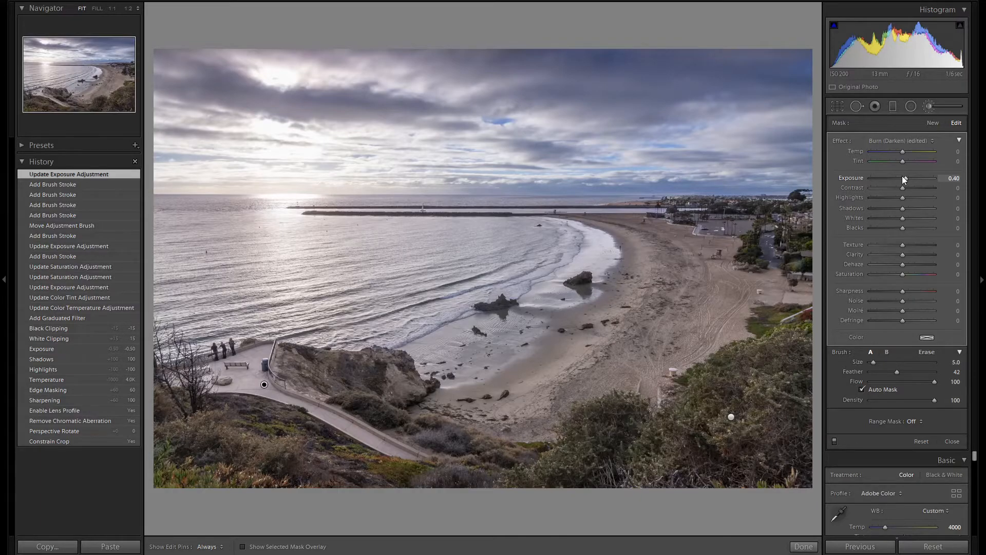
drag(905, 178, 905, 178)
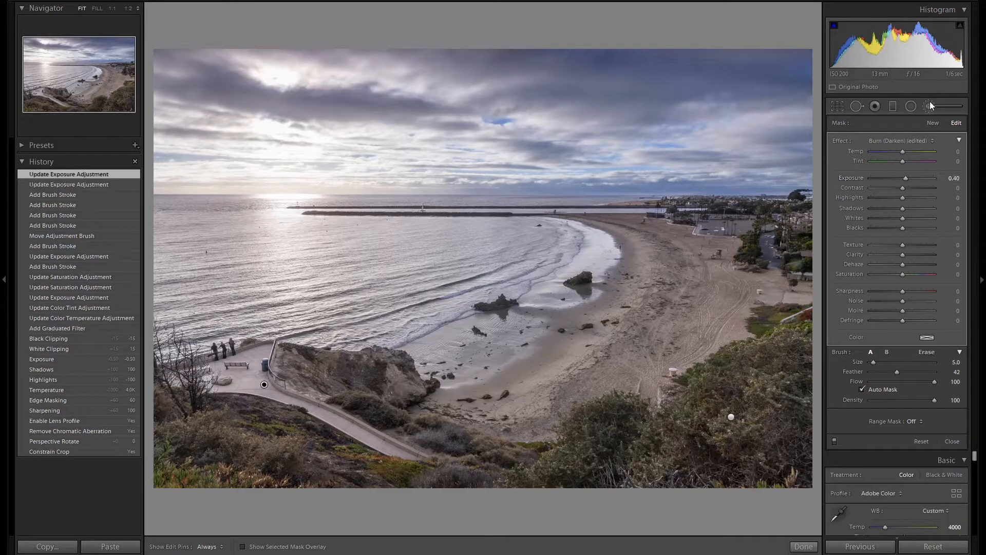
Heal the white bin on the sand above the foreground bushes with a size 71 spot, sampling from different nearby sand.
click(858, 106)
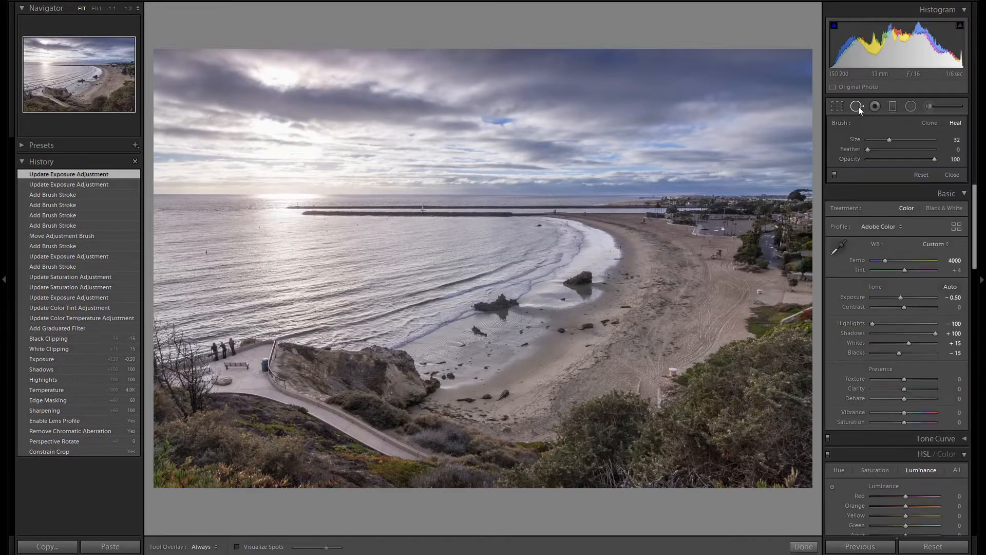
click(112, 9)
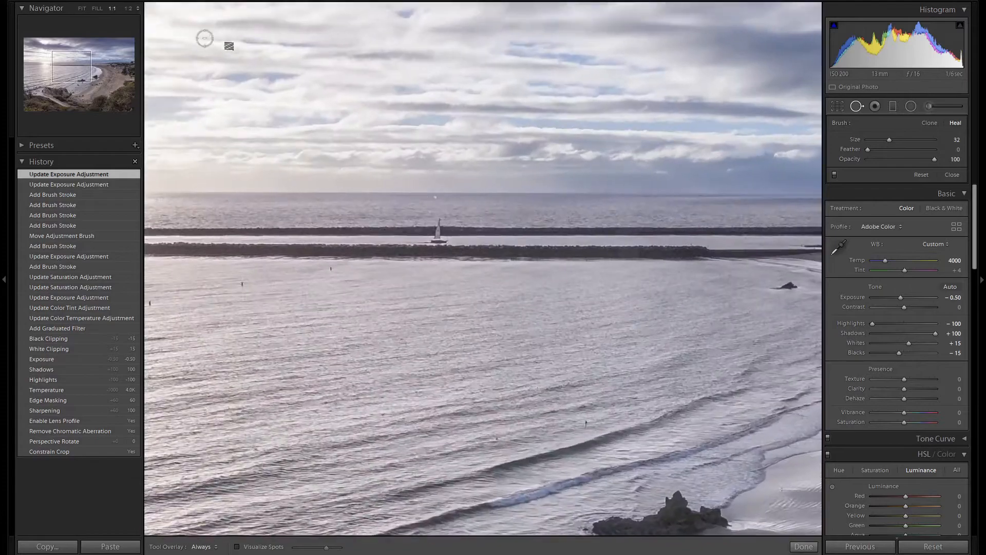
drag(62, 67, 104, 92)
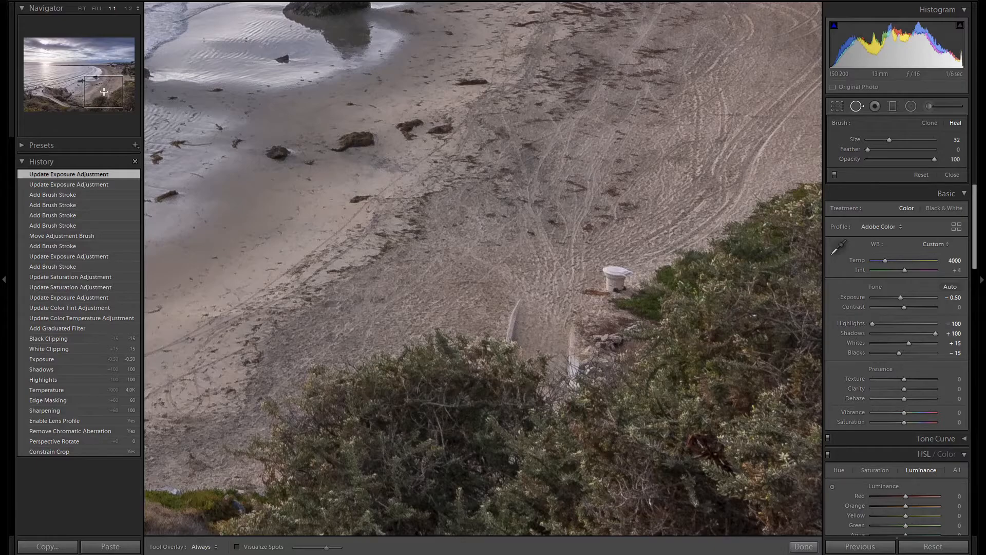
scroll(622, 278, up, 5)
scroll(622, 278, up, 2)
click(617, 278)
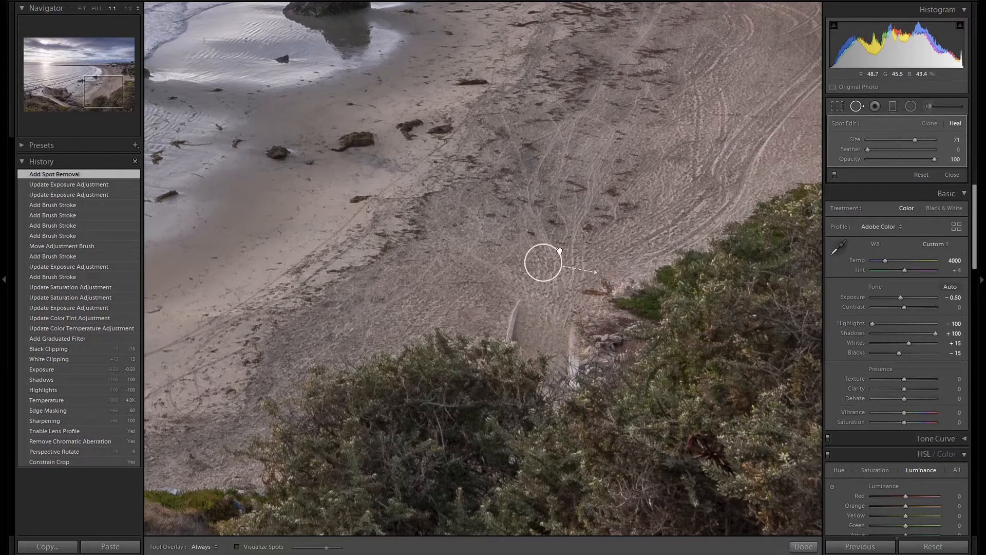
key(slash)
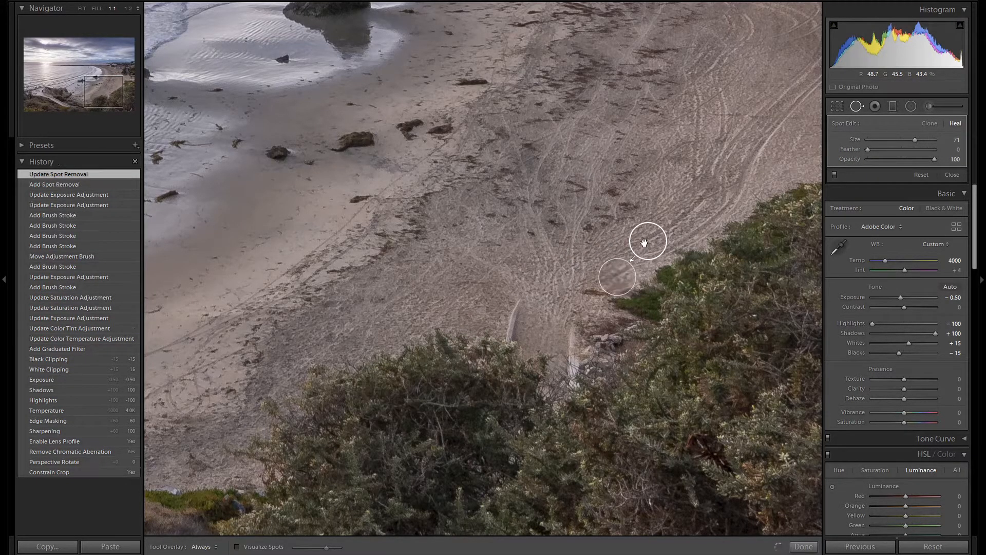
Heal the bin on the sand below the access road with a size 48 spot, sampling from the sand beside it.
drag(103, 96, 113, 78)
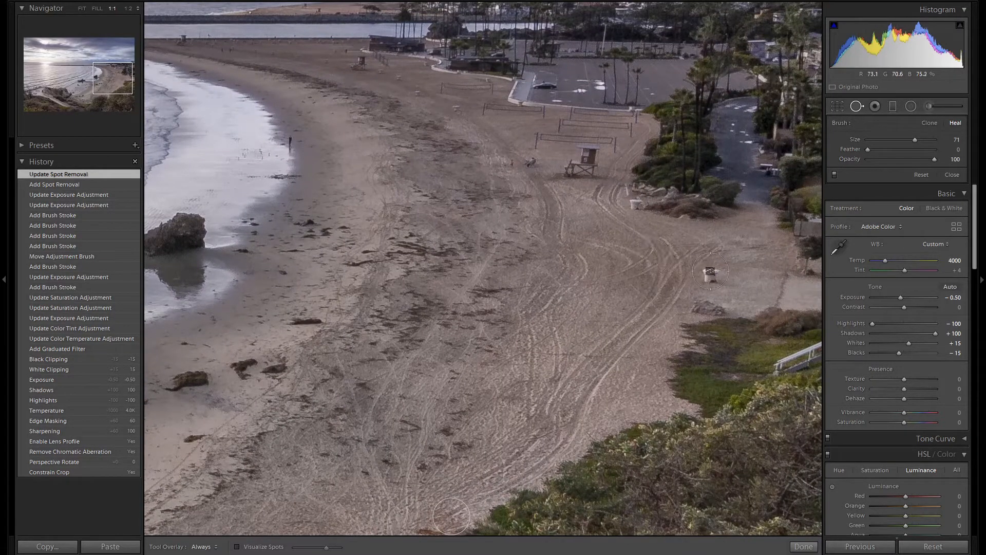
scroll(710, 276, down, 4)
scroll(711, 276, down, 1)
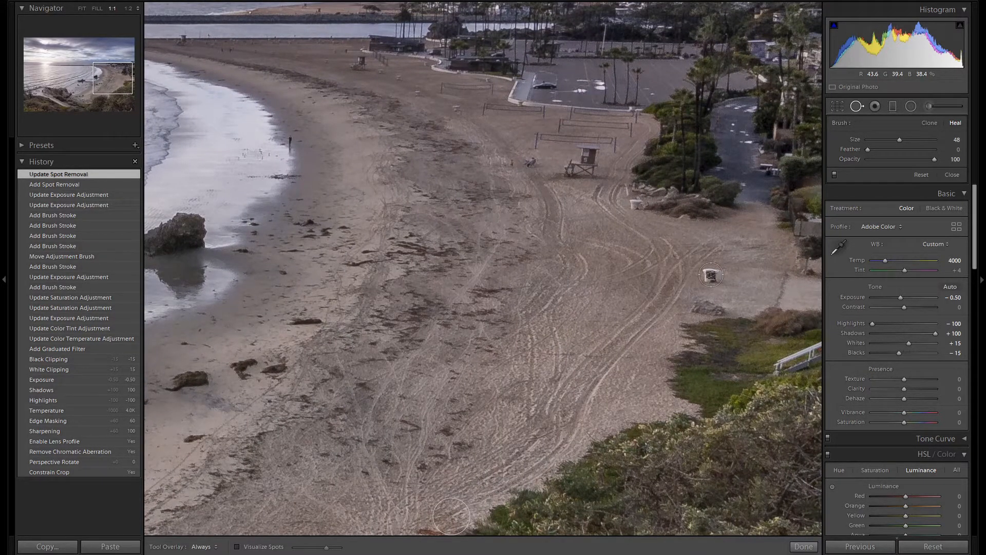
click(711, 275)
drag(743, 273, 742, 286)
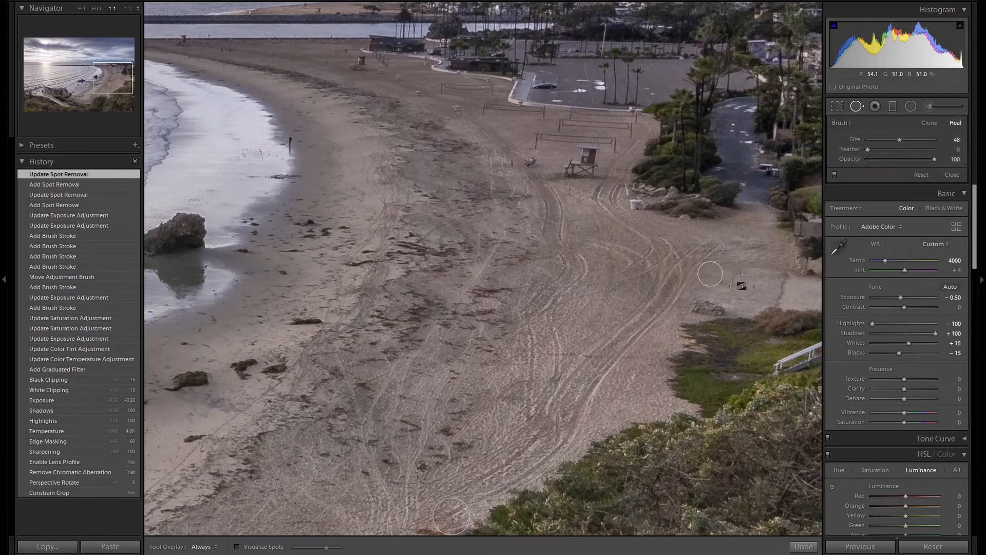
Heal the small white object beside the rocks below the road with a size 36 spot, moving its source to nearby sand.
scroll(636, 204, down, 3)
click(636, 204)
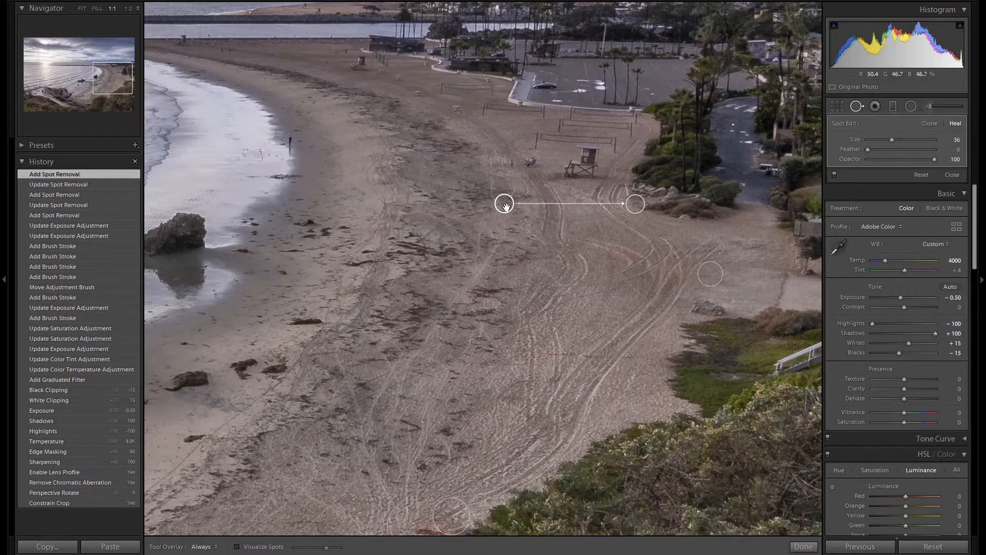
drag(604, 216, 648, 213)
key(Escape)
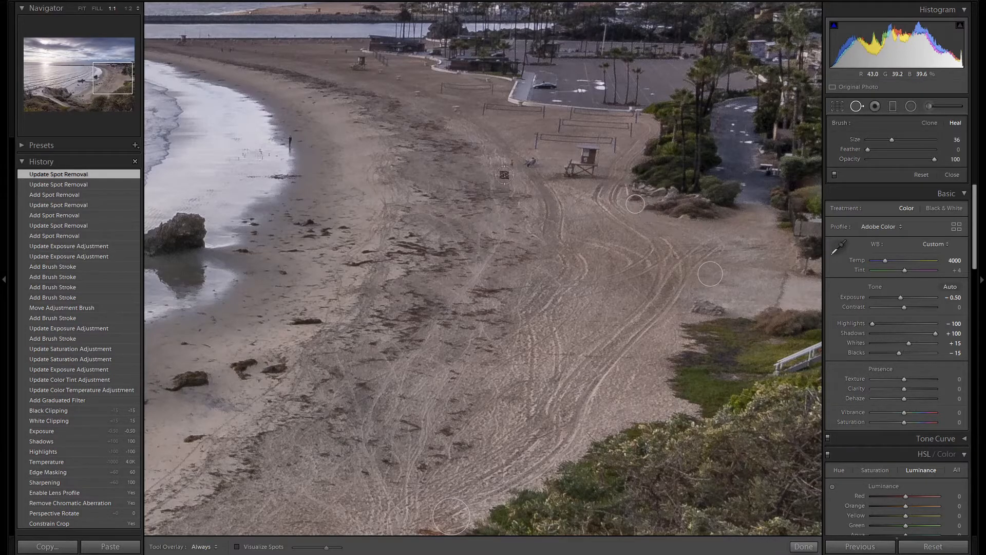
Heal the two small distractions on the sand left of the lifeguard tower with size 32 and 25 spots, and finish spot removal.
scroll(532, 162, down, 2)
click(532, 163)
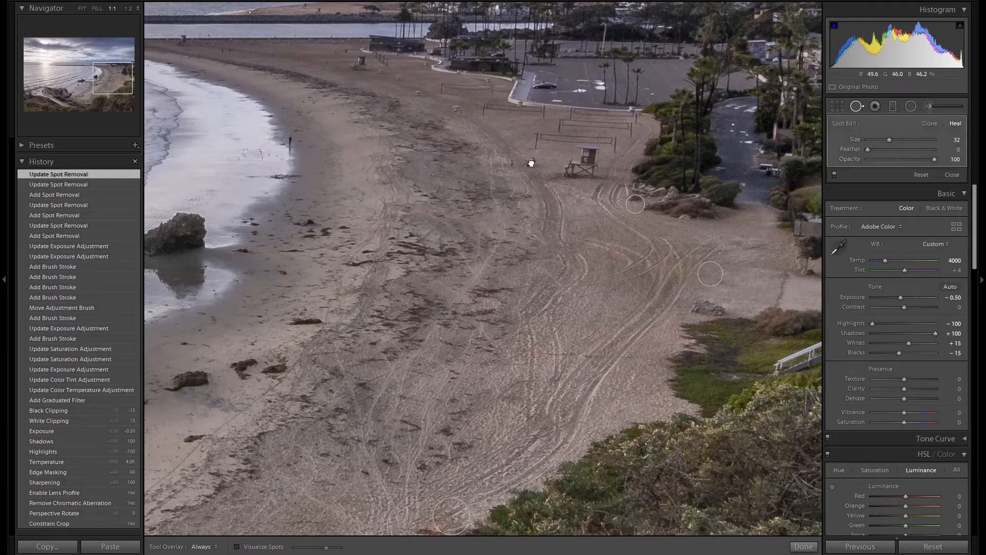
drag(548, 171, 537, 175)
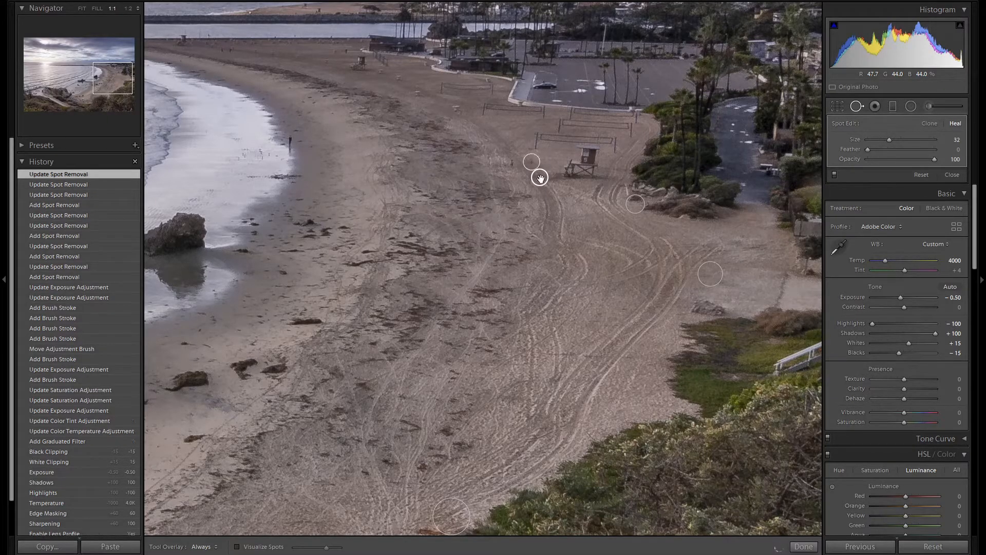
key(Escape)
scroll(537, 174, down, 1)
scroll(511, 163, down, 1)
click(511, 164)
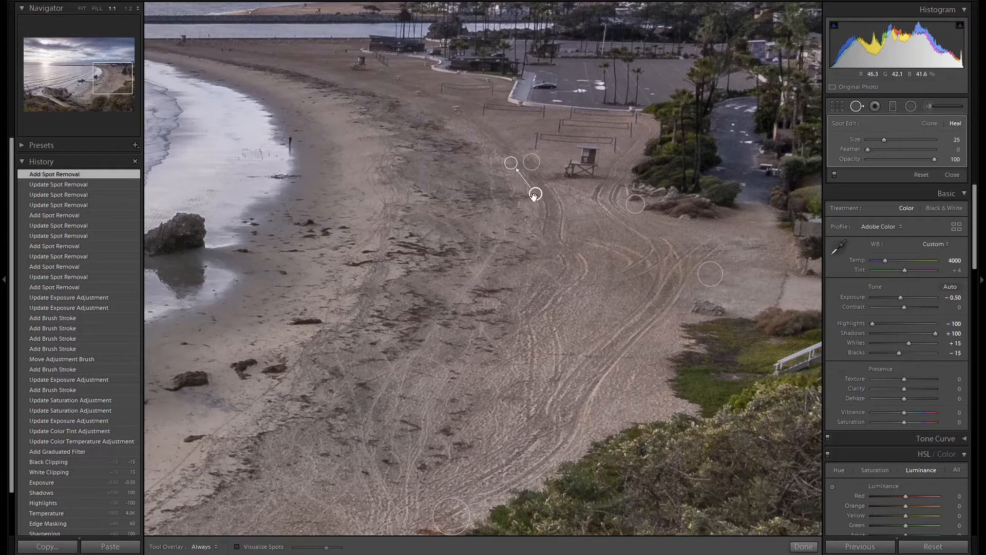
key(Escape)
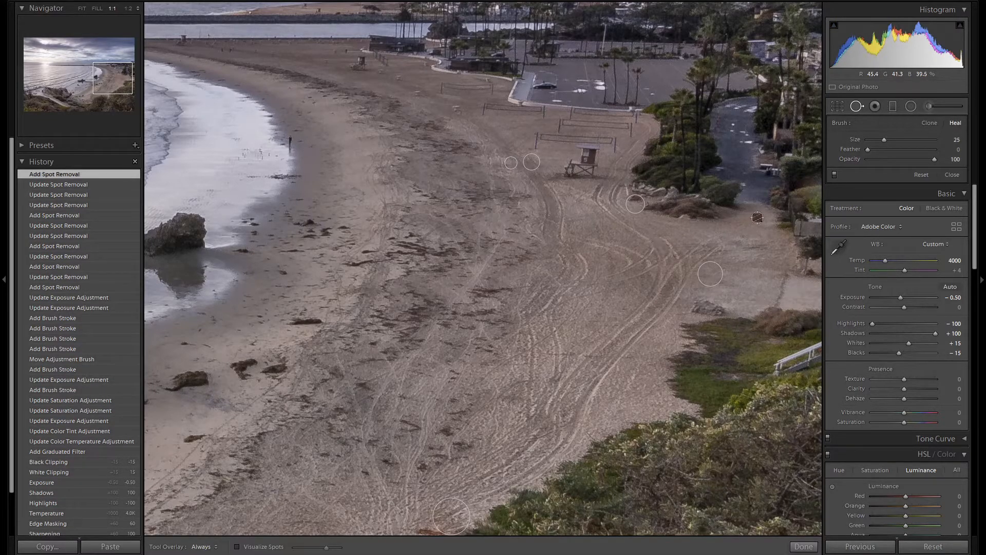
click(857, 106)
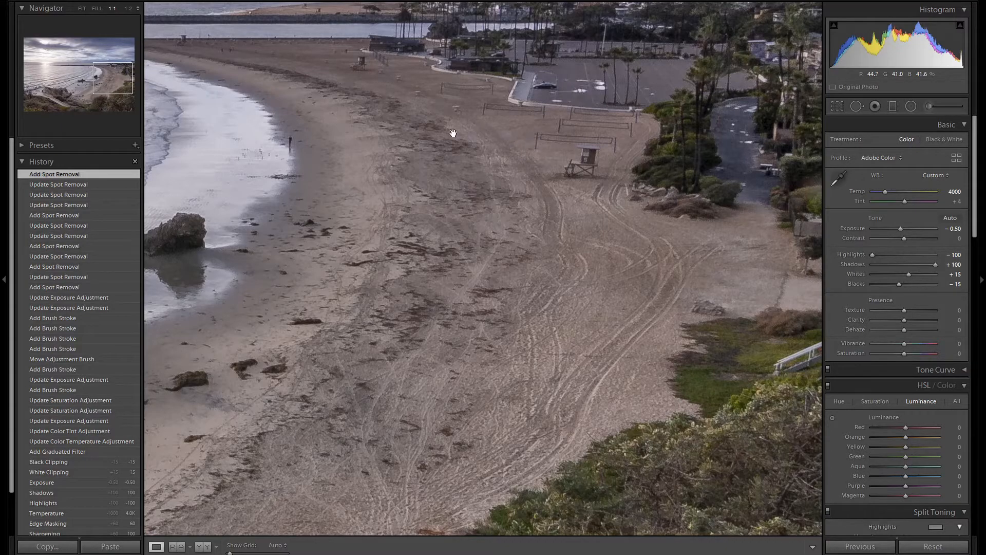
Set the blue luminance to -15 and compare the whole photo with the HSL adjustments off and on.
click(84, 11)
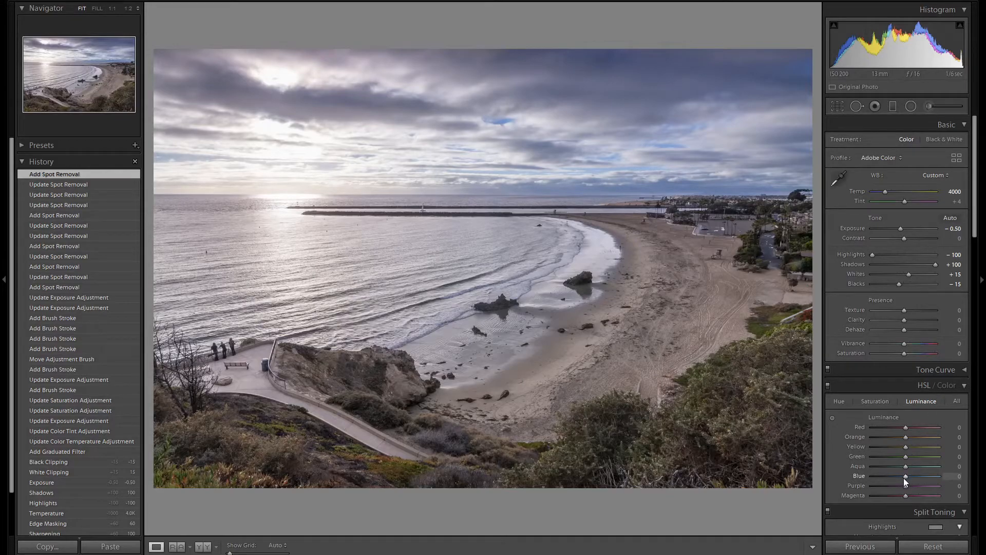
scroll(904, 478, down, 3)
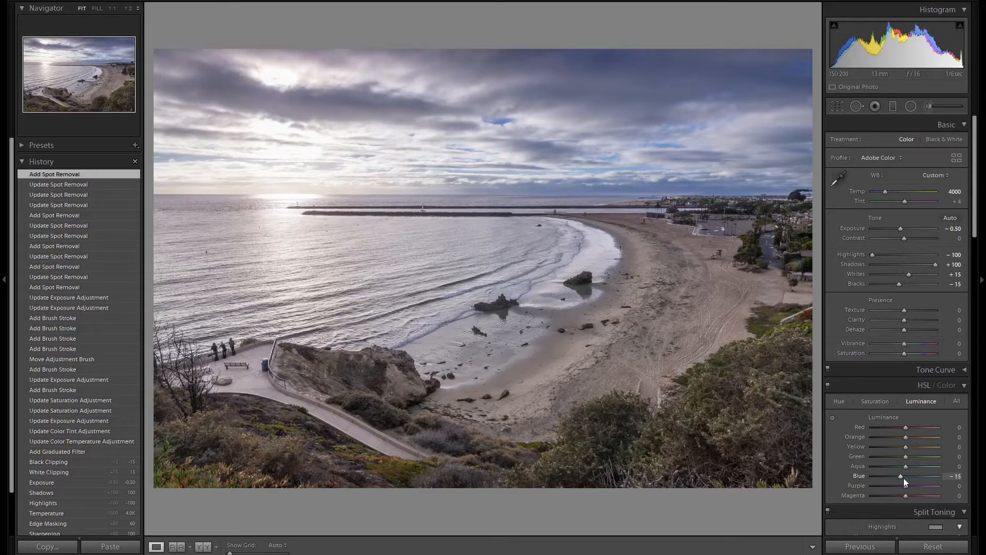
click(828, 386)
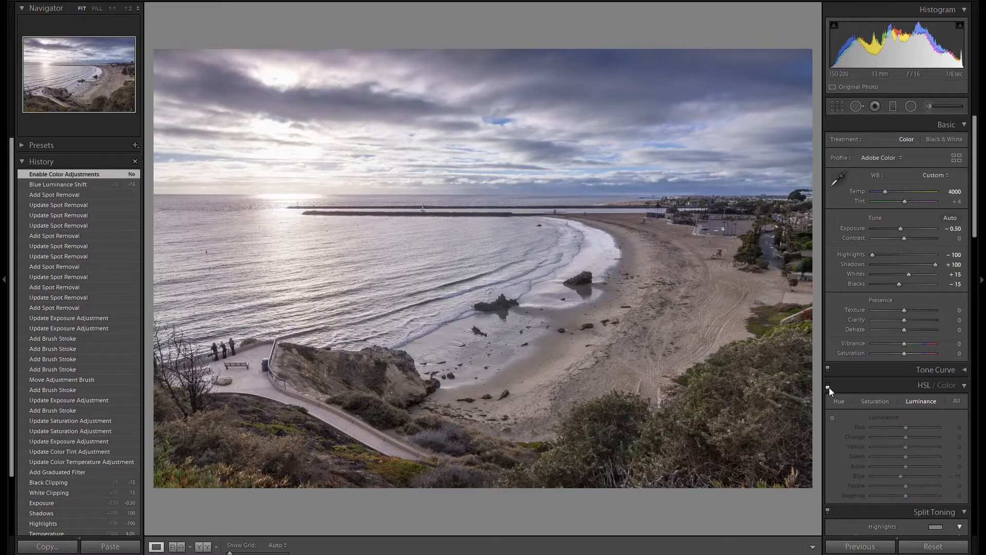
click(828, 386)
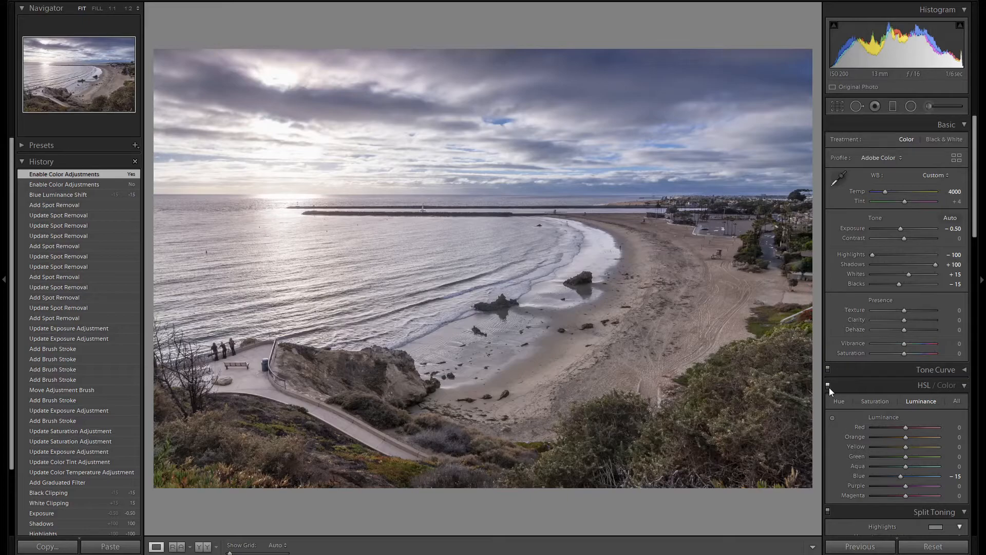
Examine the photo's composition against the crop overlay's rule-of-thirds grid.
click(839, 106)
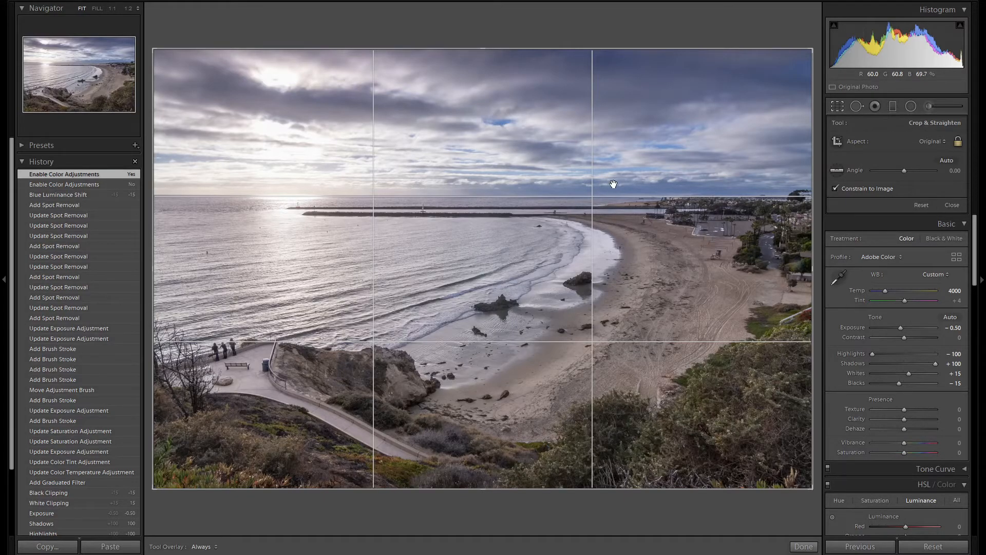
click(838, 106)
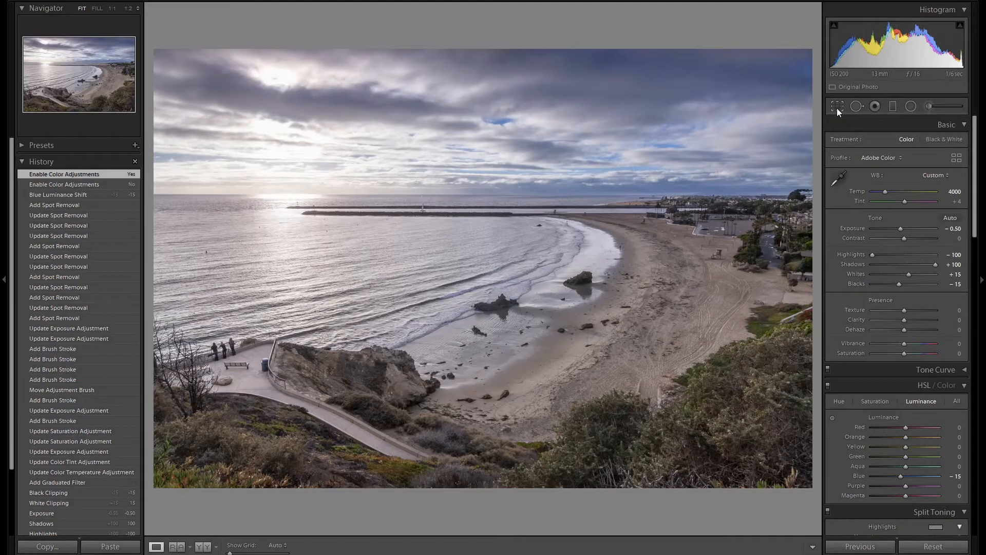